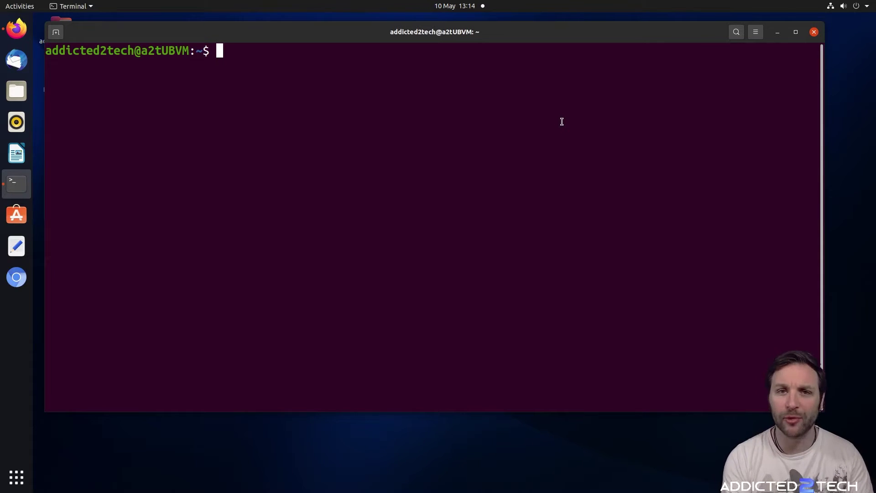
Reconnect over SSH to 192.168.2.5 on port 1984, log in, and clear the screen
key(Up)
key(Up)
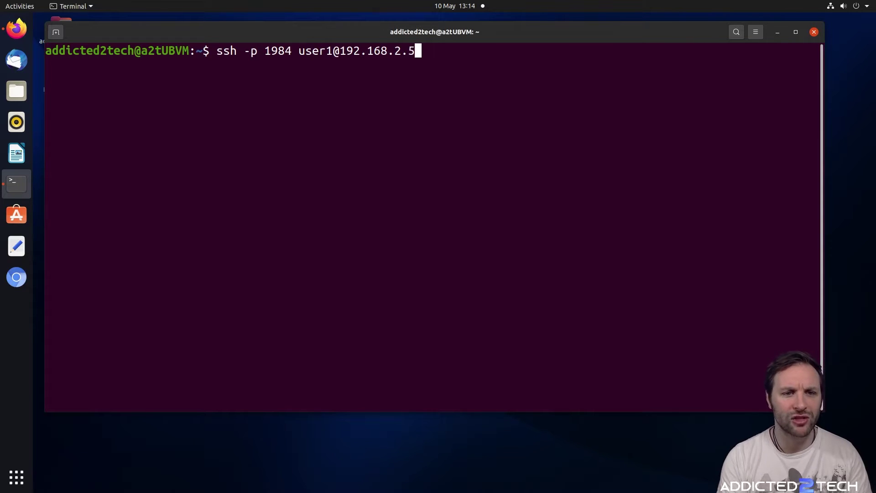
key(Return)
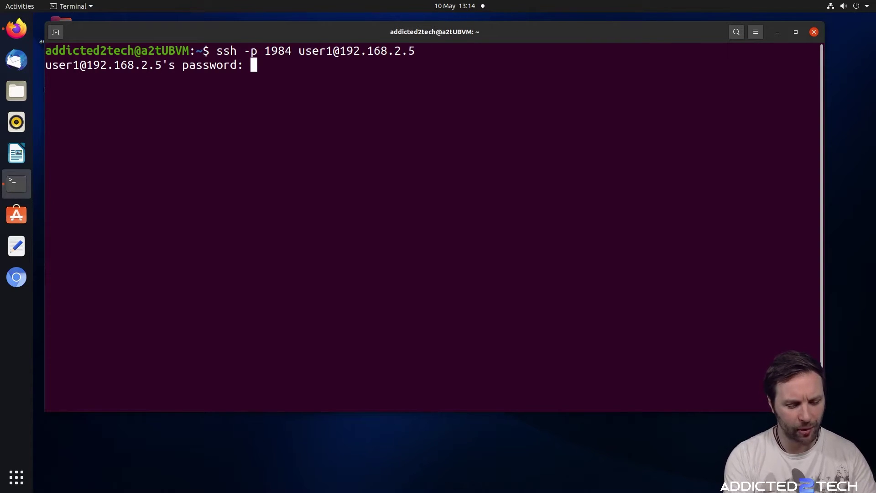
key(Return)
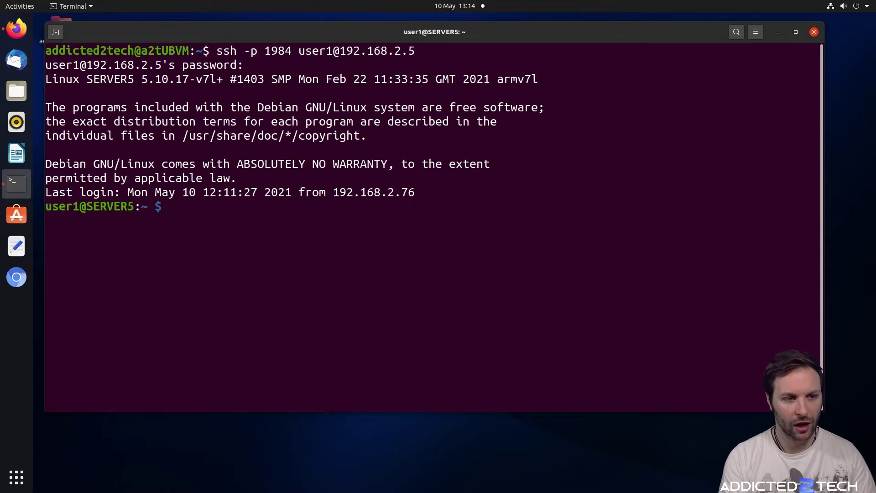
text(clear)
key(Return)
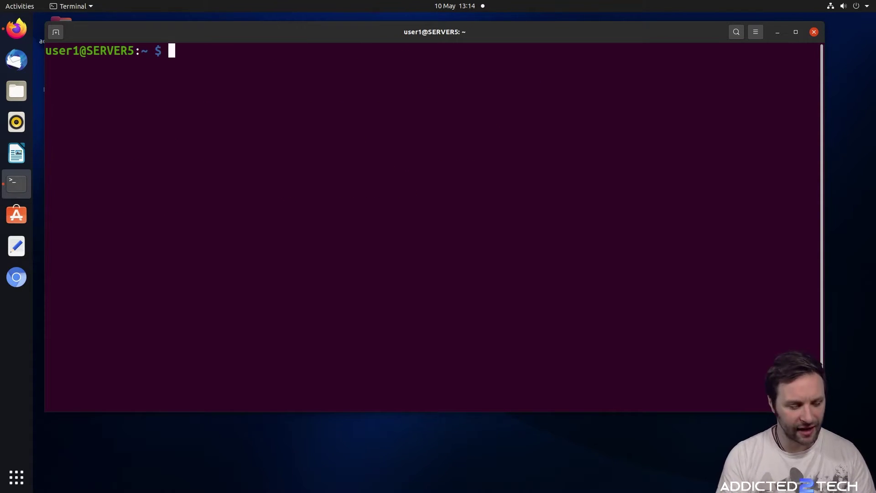
Run sudo omv-firstaid and enter the sudo password
text(sudo )
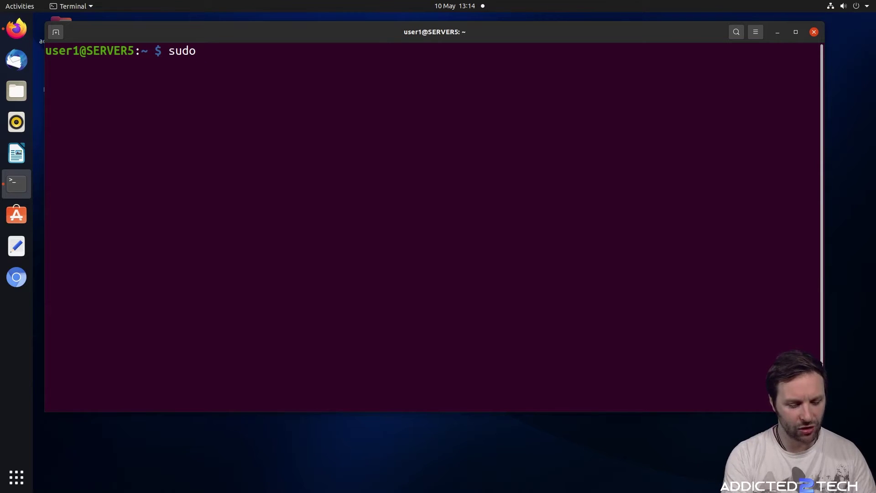
text(om)
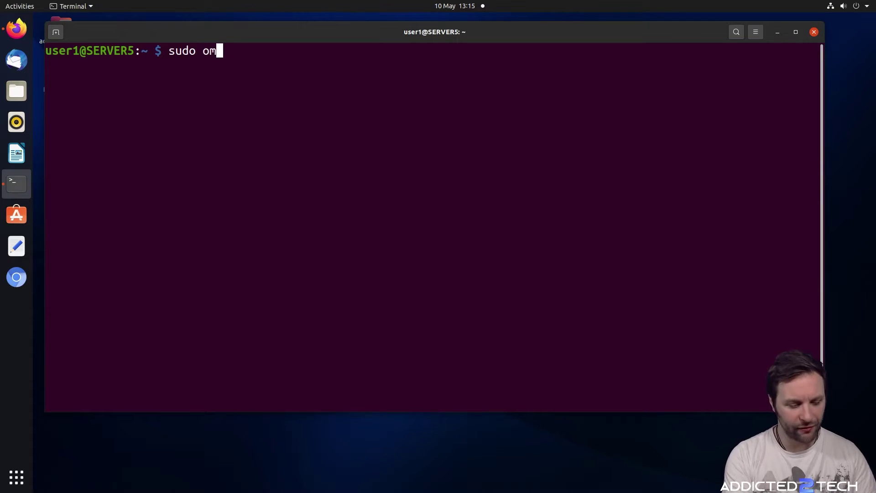
text(v-firs)
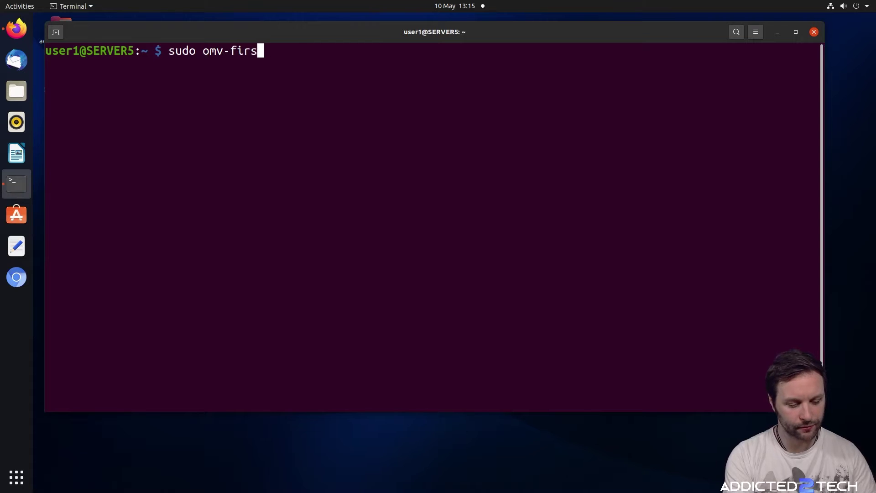
text(taid)
key(Return)
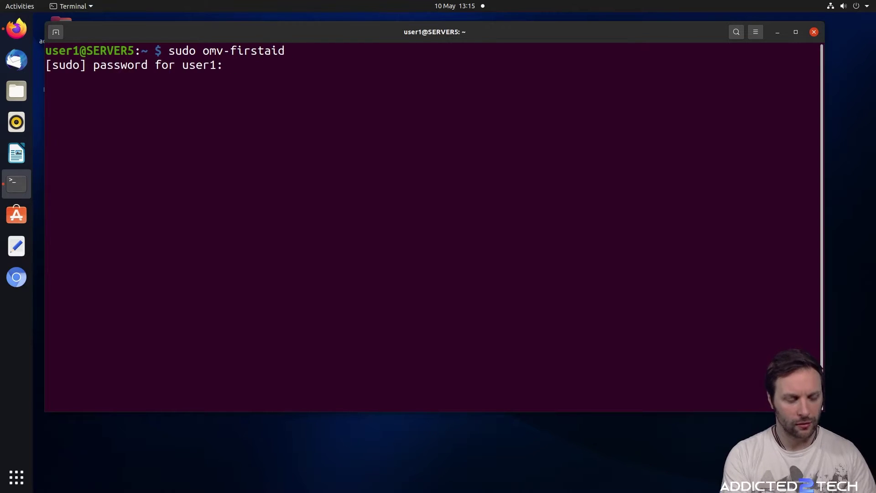
key(Return)
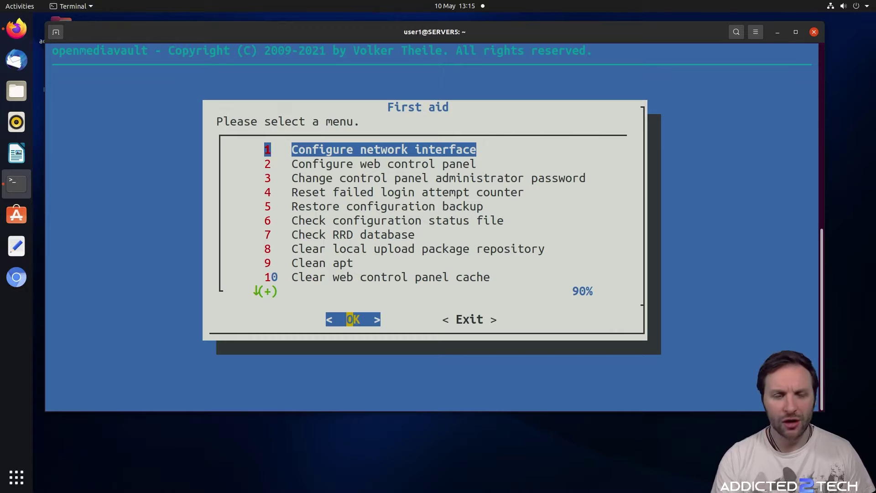
Open Configure network interface and browse the bridge and docker0 interfaces
key(Down)
key(Up)
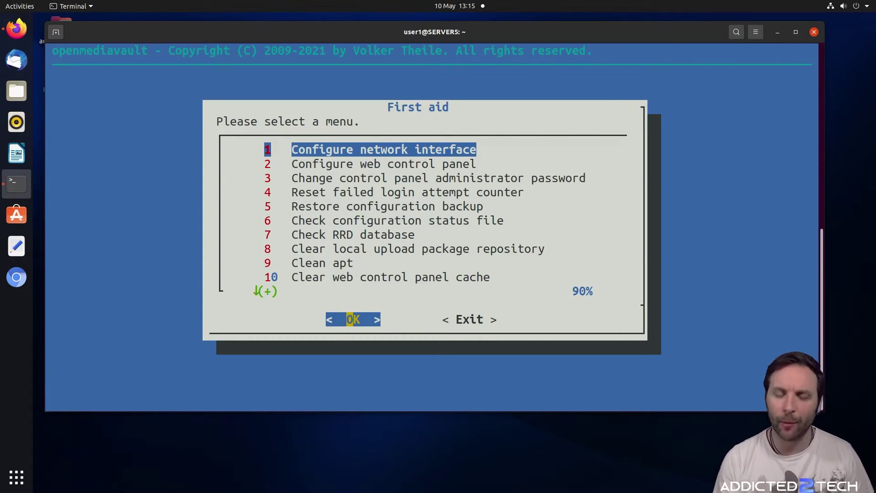
key(Return)
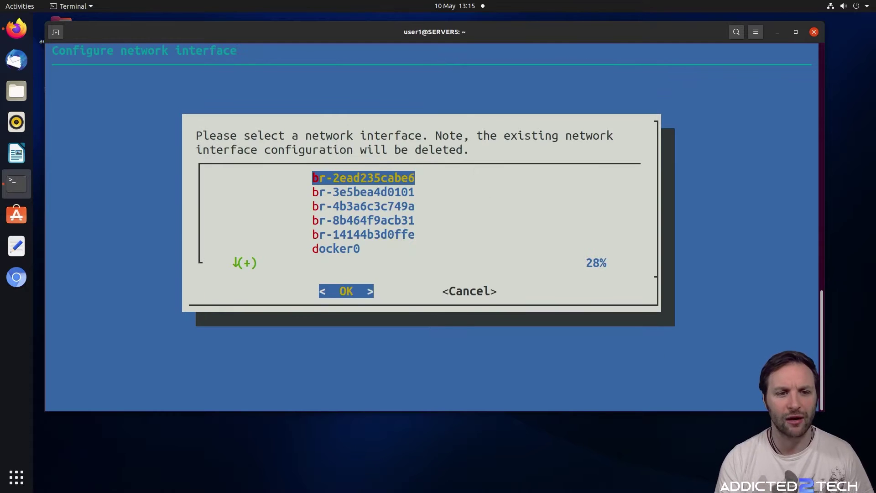
key(Down)
key(Down)
key(Up)
key(Up)
key(Down)
key(Down)
key(Down)
key(Down)
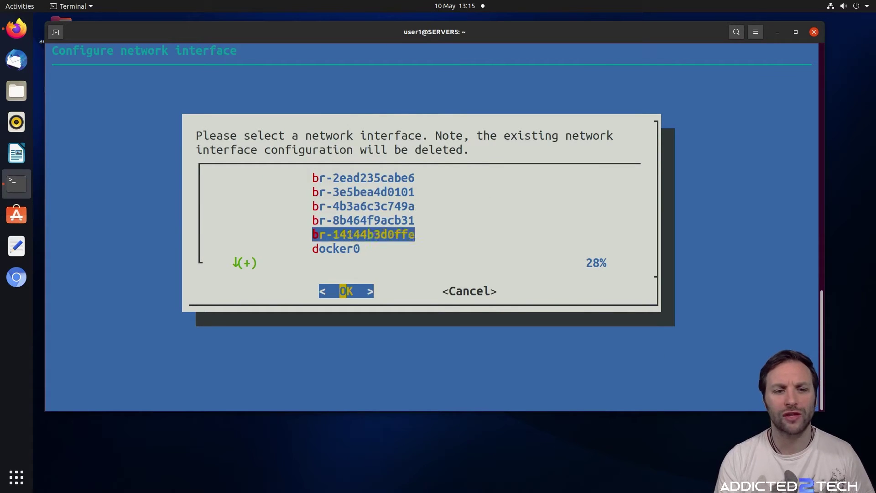
key(Down)
key(Up)
key(Up)
key(Up)
key(Up)
key(Up)
key(Down)
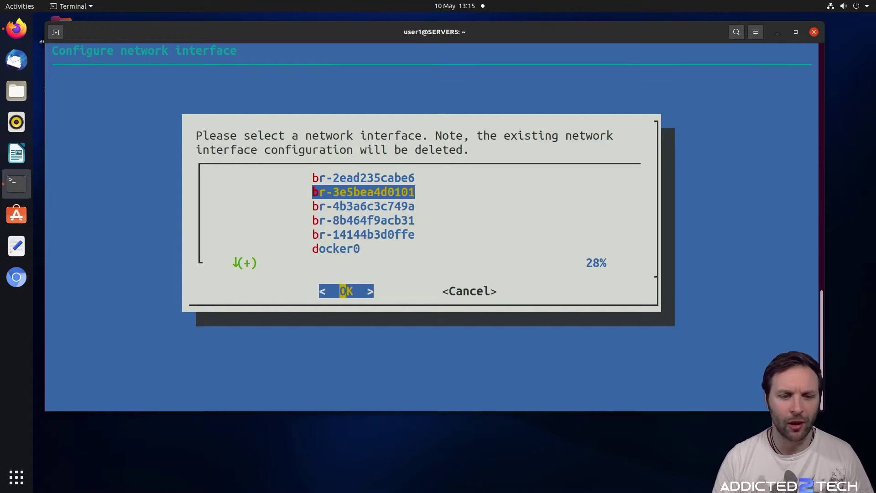
Review eth0 and the veth interfaces, cancel without changes, and rerun omv-firstaid
key(Down)
key(Down)
key(Down)
key(Down)
key(Down)
key(Down)
key(Down)
key(Down)
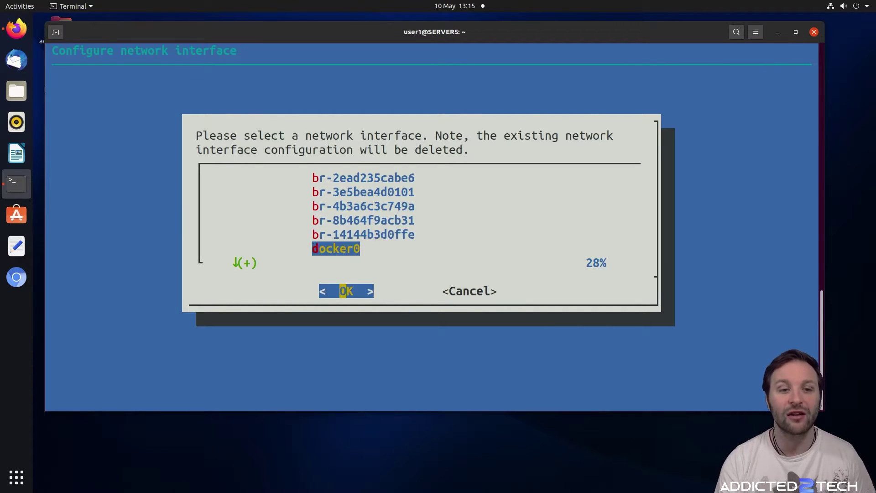
key(Up)
key(Up)
key(Up)
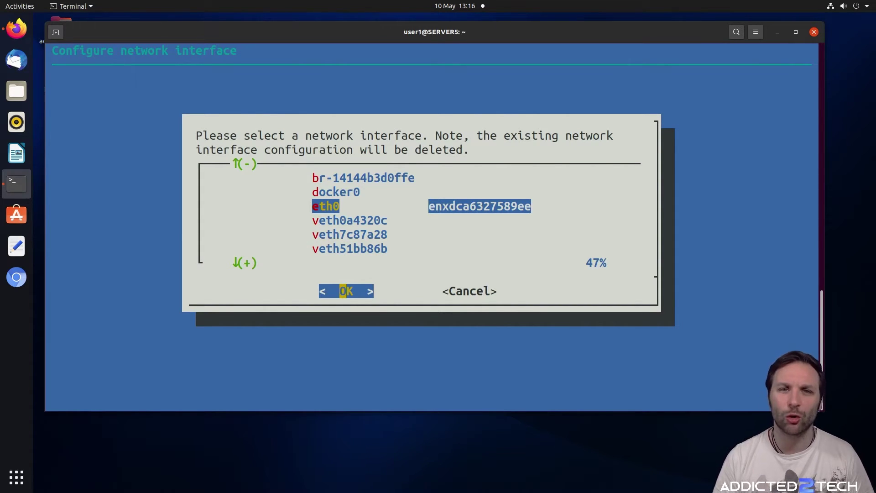
key(Down)
key(Down)
key(Down)
key(Down)
key(Down)
key(Down)
key(Down)
key(Down)
key(Down)
key(Down)
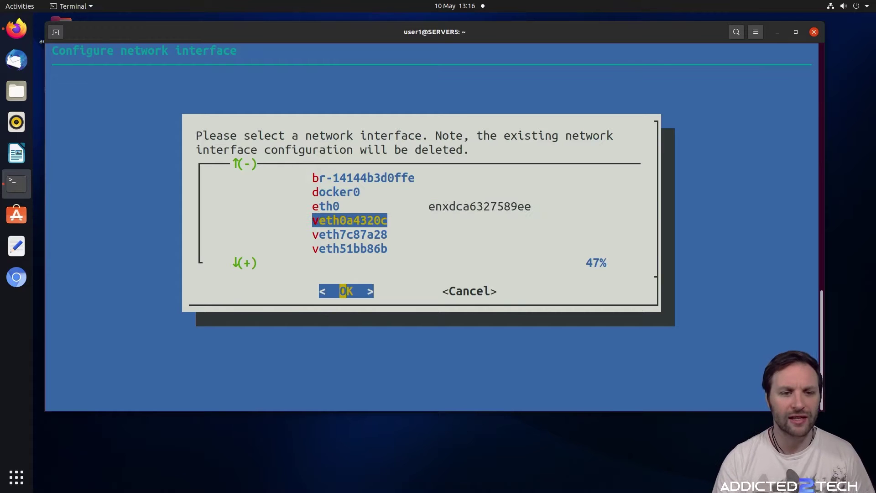
key(Up)
key(Up)
key(Up)
key(Up)
key(Up)
key(Up)
key(Up)
key(Up)
key(Up)
key(Up)
key(Up)
key(Up)
key(Up)
key(Up)
key(Up)
key(Up)
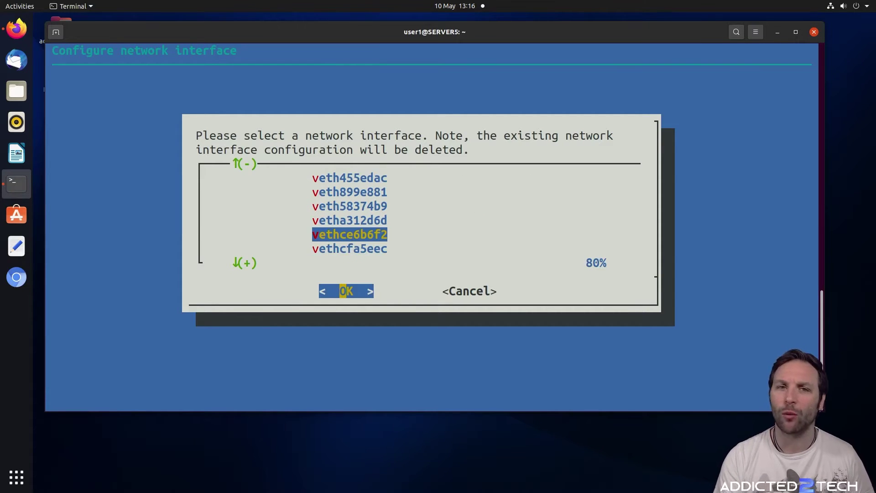
key(Down)
key(Down)
key(Down)
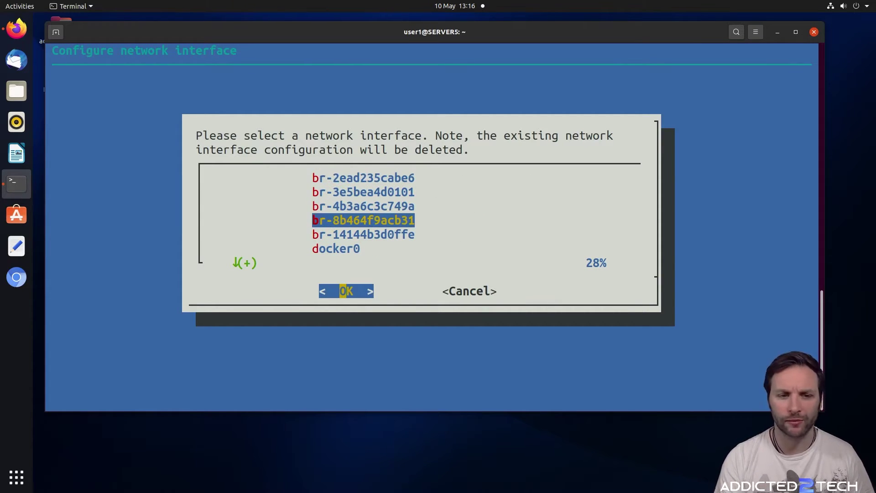
key(Tab)
key(Up)
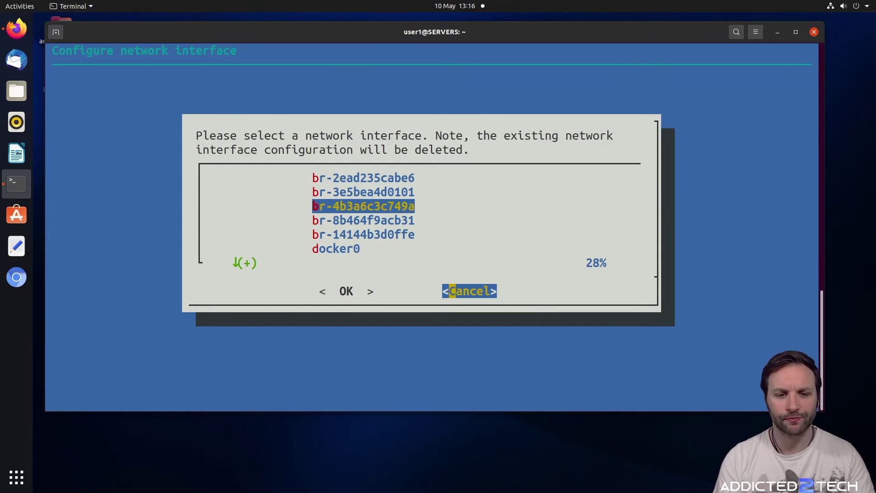
key(Return)
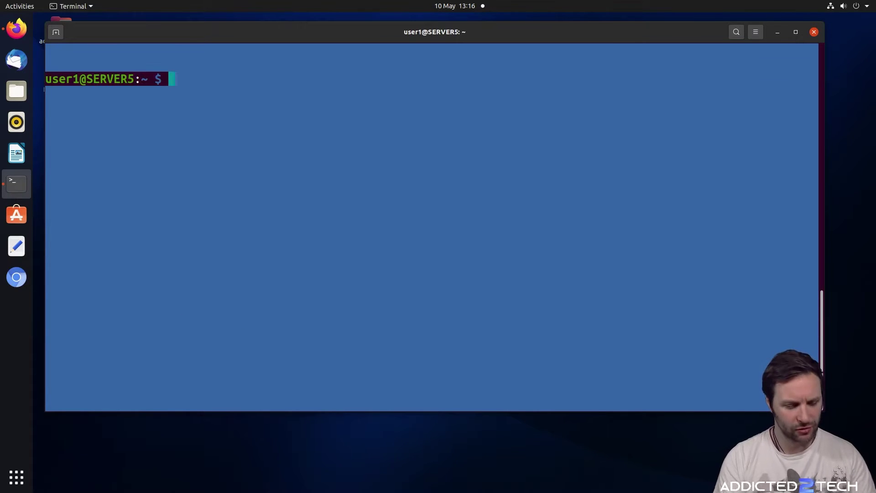
key(Up)
key(Return)
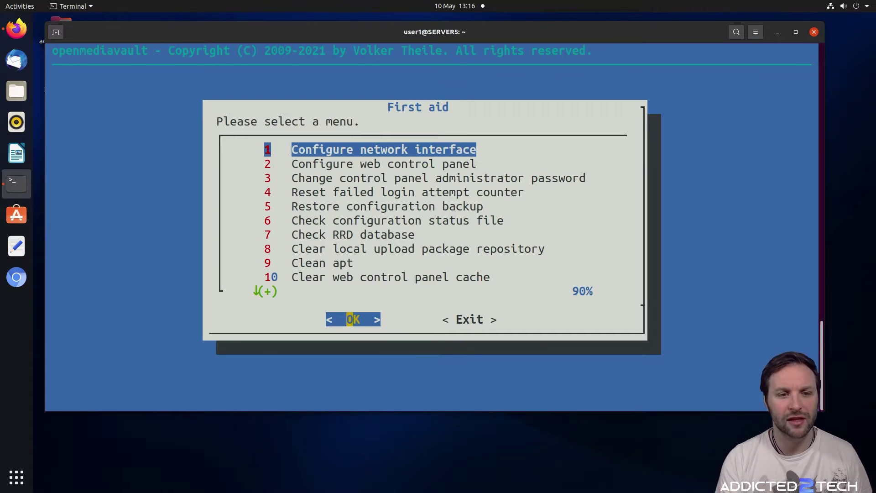
key(Down)
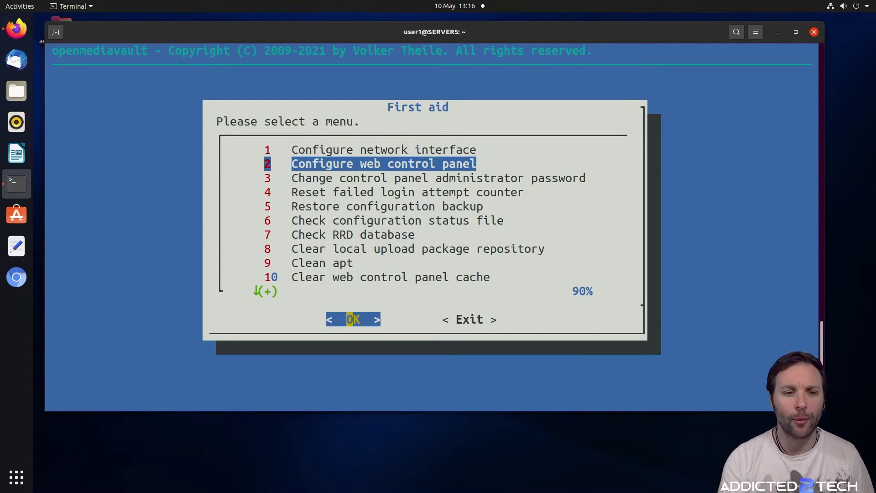
key(Return)
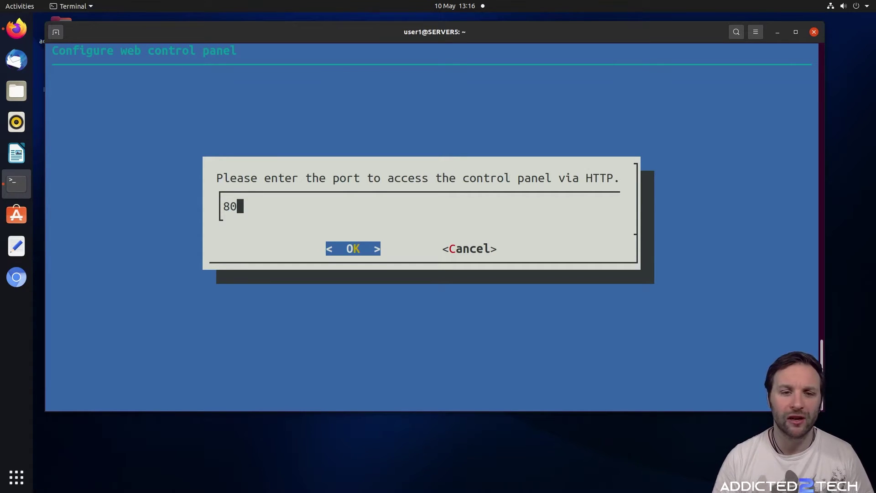
key(Tab)
key(Tab)
key(Return)
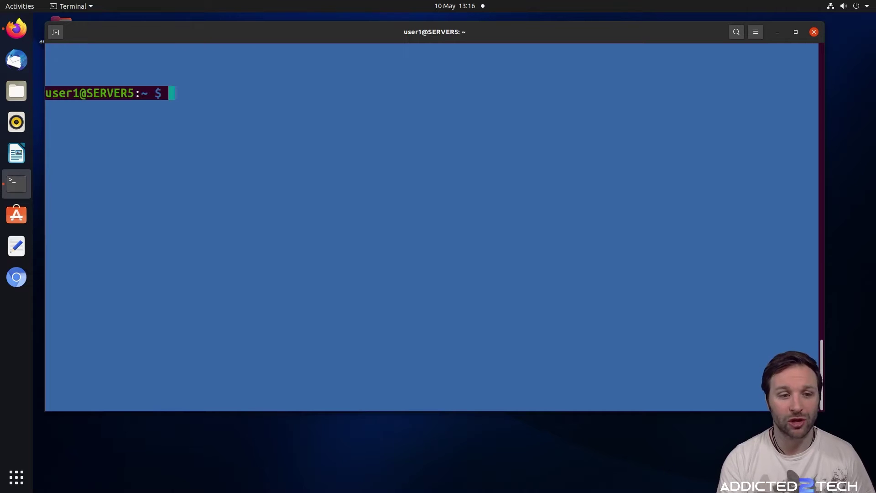
key(Up)
key(Return)
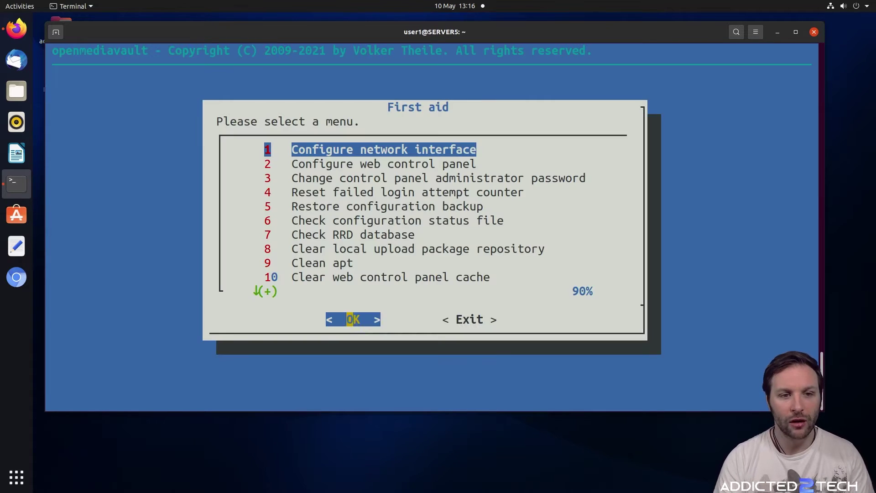
Choose option 3 Change control panel administrator password, then enter and confirm the new password
key(Down)
key(Down)
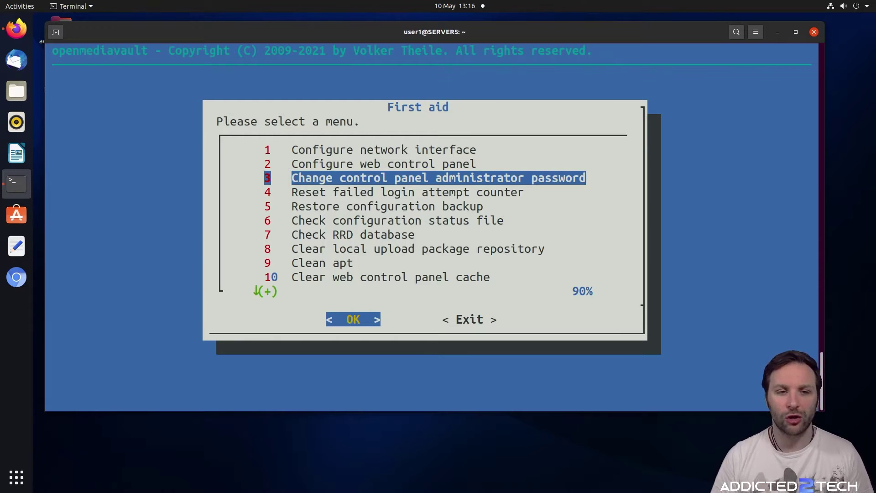
key(Return)
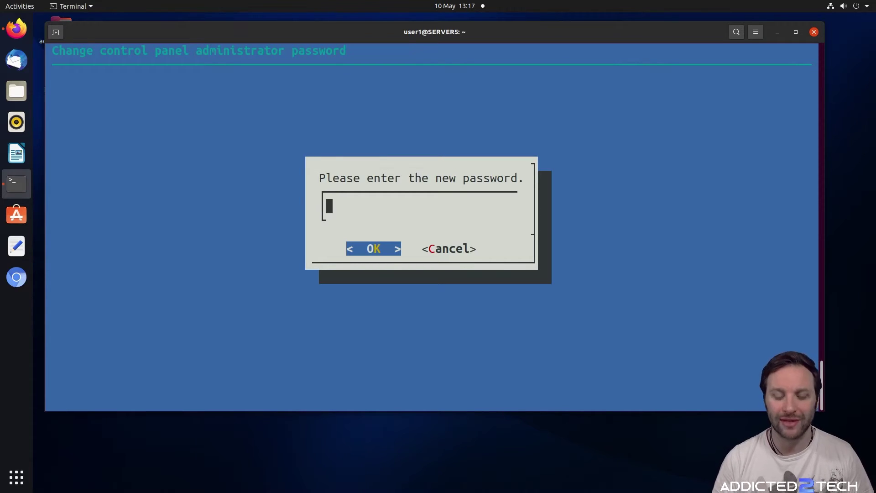
key(Tab)
key(Tab)
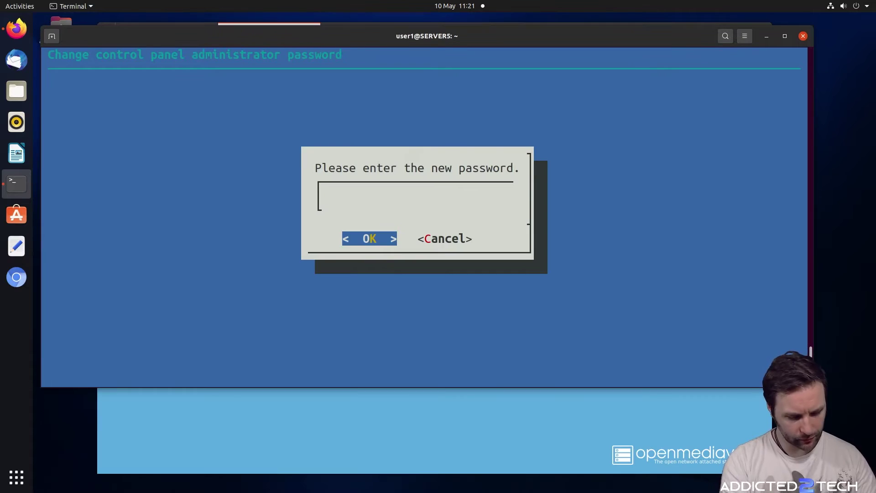
text(***********)
key(Return)
text(***********)
key(Return)
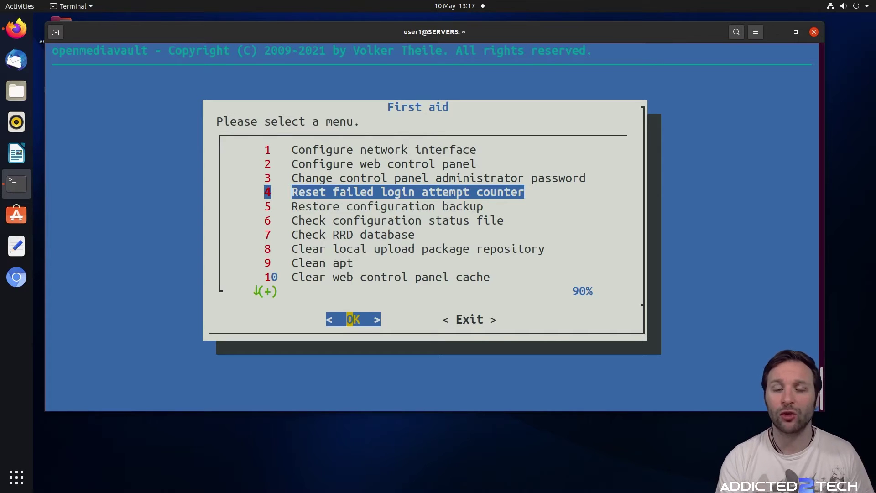
Reset the failed login counter, then rerun sudo omv-firstaid and jump to item 5
key(Return)
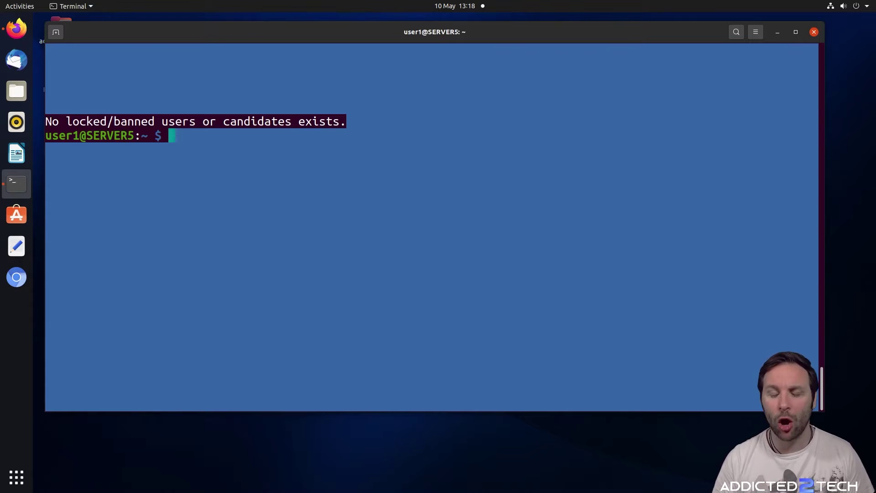
text(sudo omv-firstaid)
key(Return)
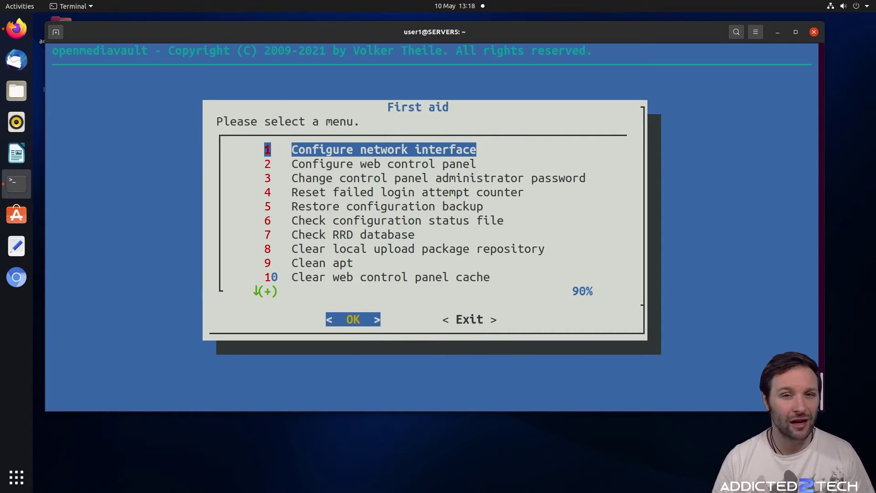
key(5)
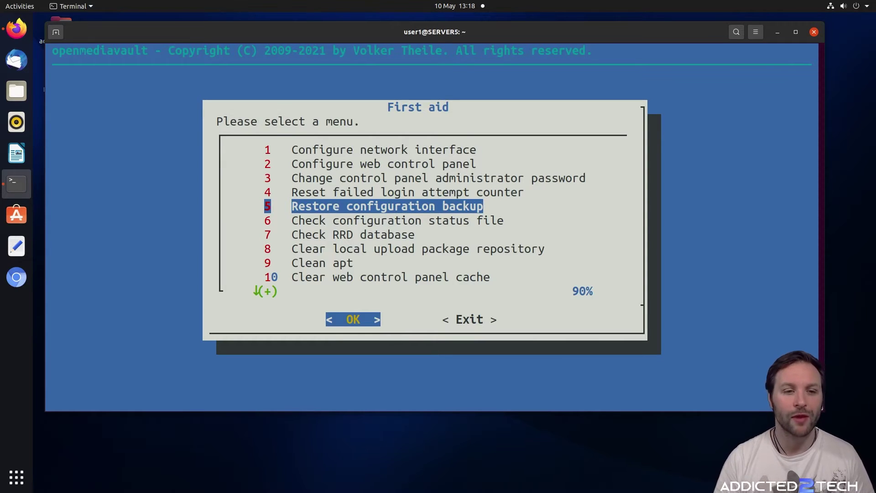
Run option 6 Check configuration status file, then relaunch the First aid menu
key(Down)
key(Return)
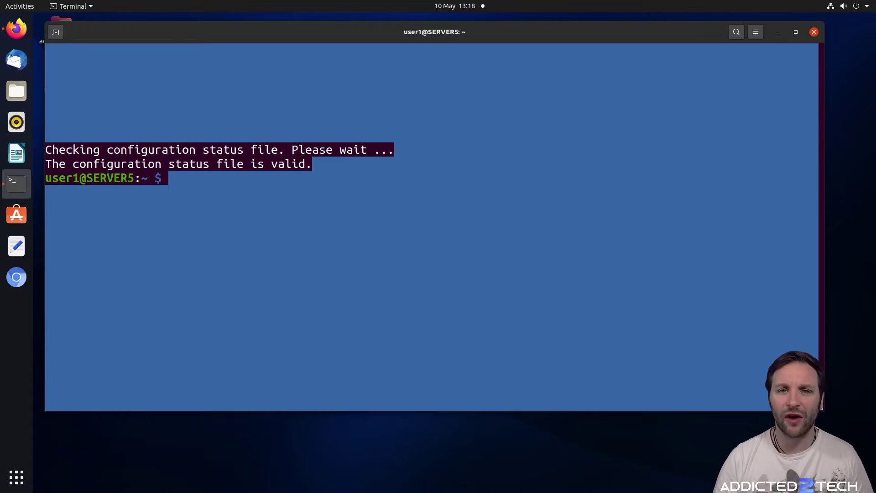
key(Up)
key(Return)
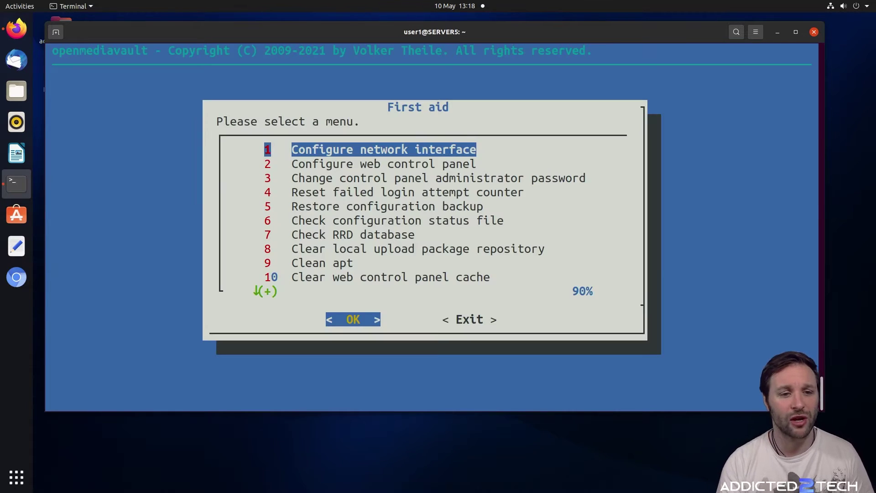
Run option 7 Check RRD database
key(Down)
key(Down)
key(Down)
key(Down)
key(Down)
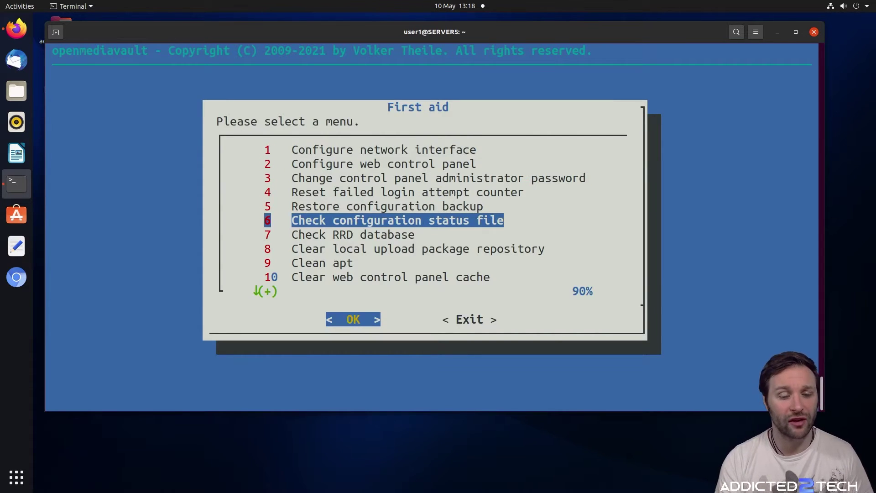
key(Down)
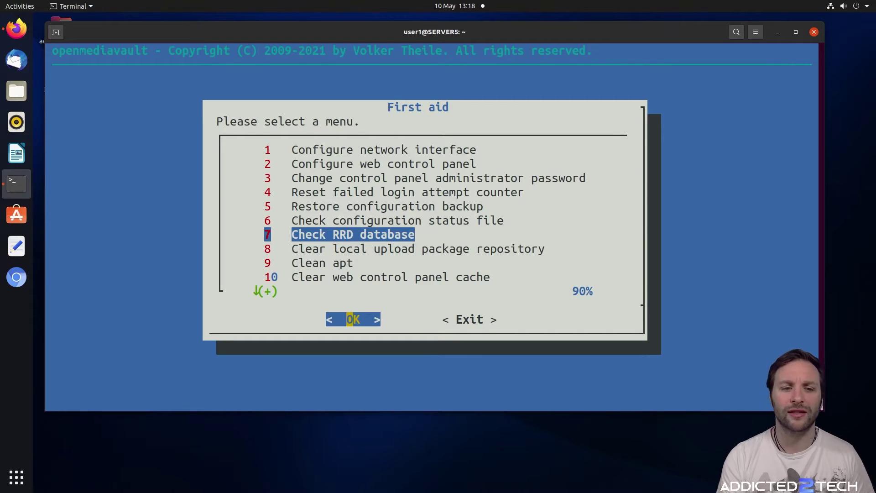
key(Return)
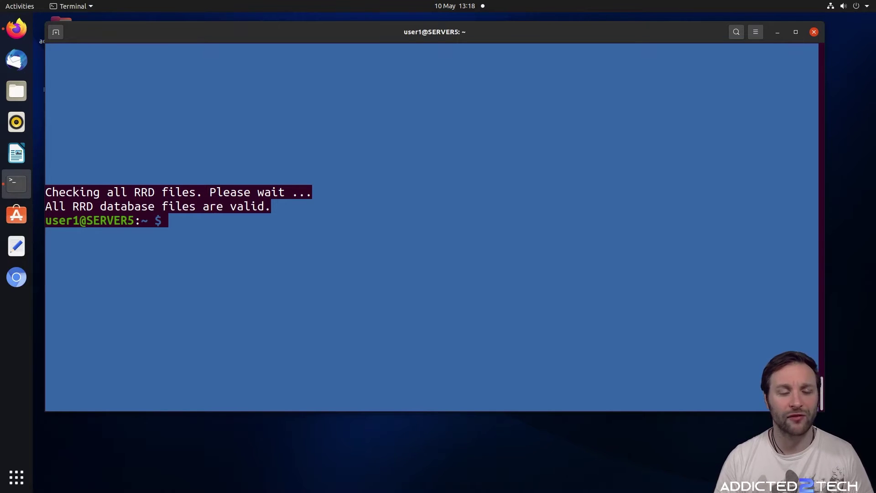
Rerun sudo omv-firstaid and run option 8 Clear local upload package repository
text(sudo omv-firstaid)
key(Return)
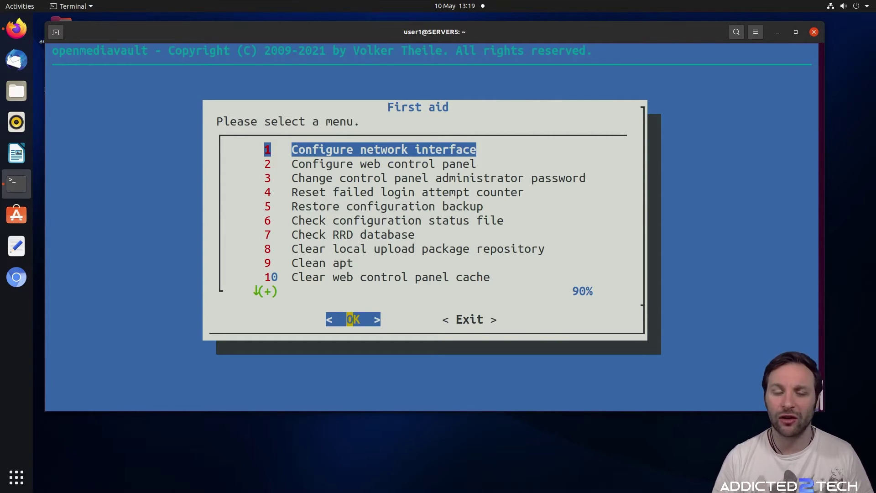
key(Down)
key(Down)
key(Down)
key(Down)
key(Down)
key(Down)
key(Down)
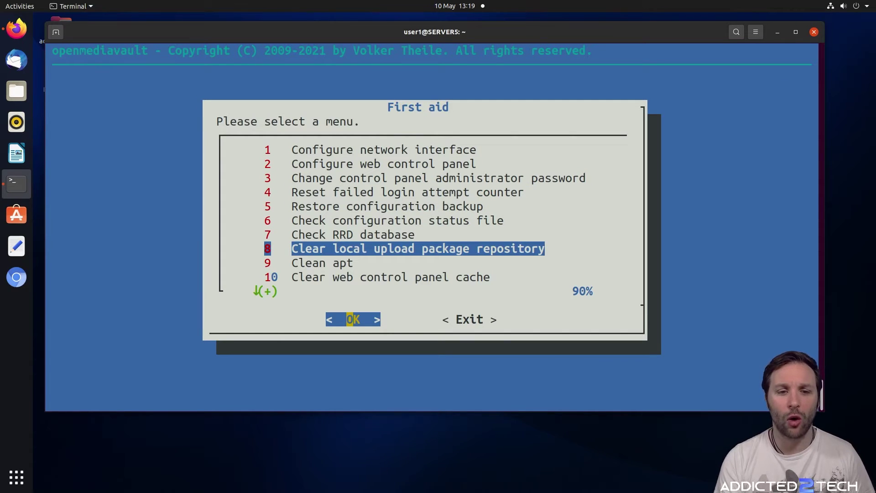
key(Return)
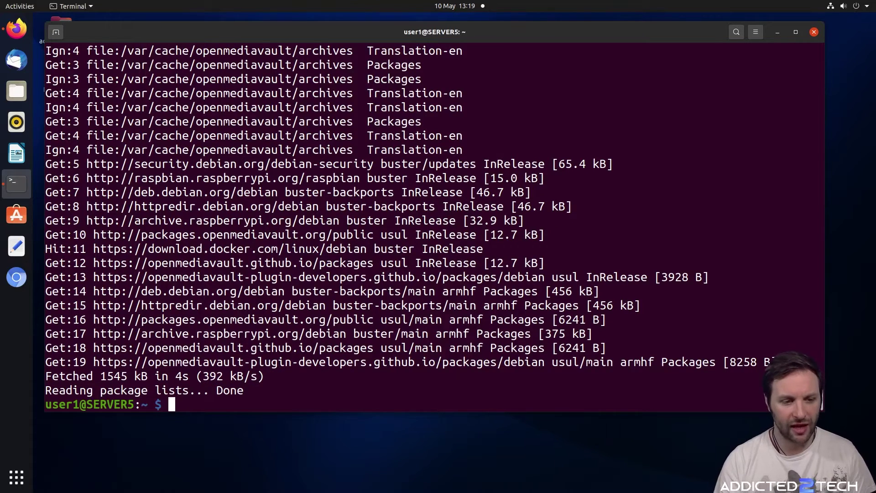
Rerun sudo omv-firstaid and run option 9 Clean apt
text(sudo omv-firstaid)
key(Return)
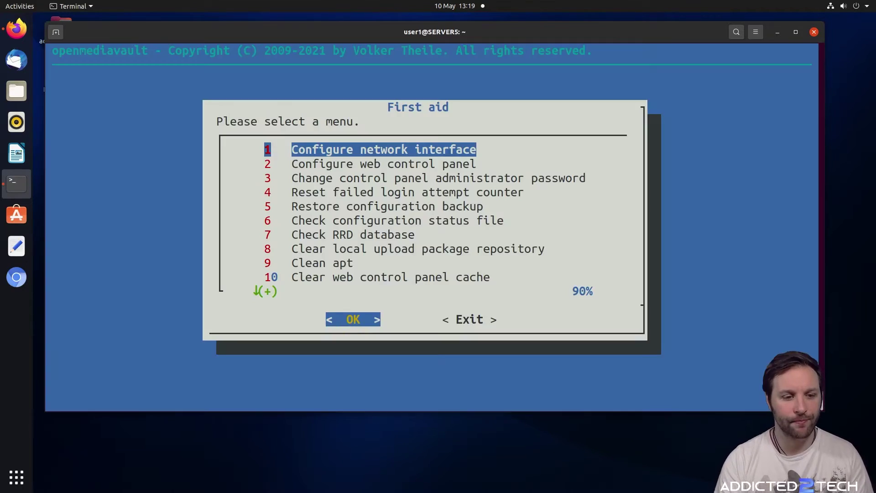
key(Down)
key(Down)
key(Down)
key(Down)
key(Down)
key(Down)
key(Down)
key(Down)
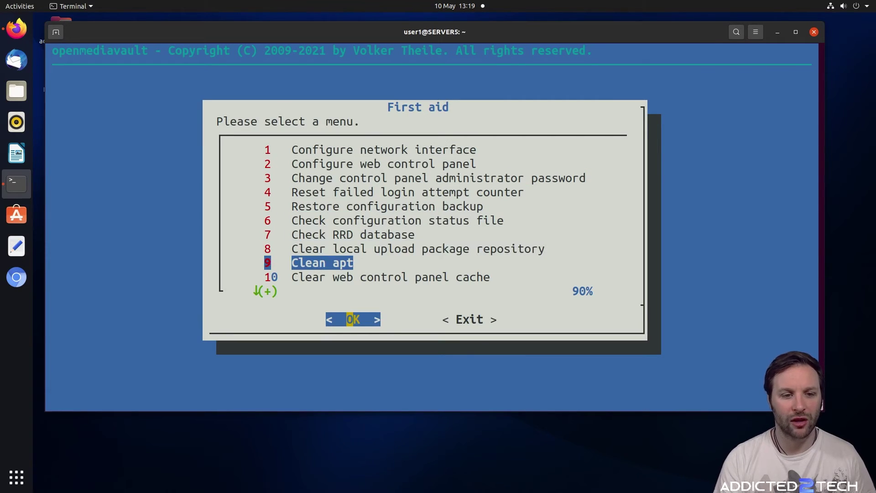
key(Return)
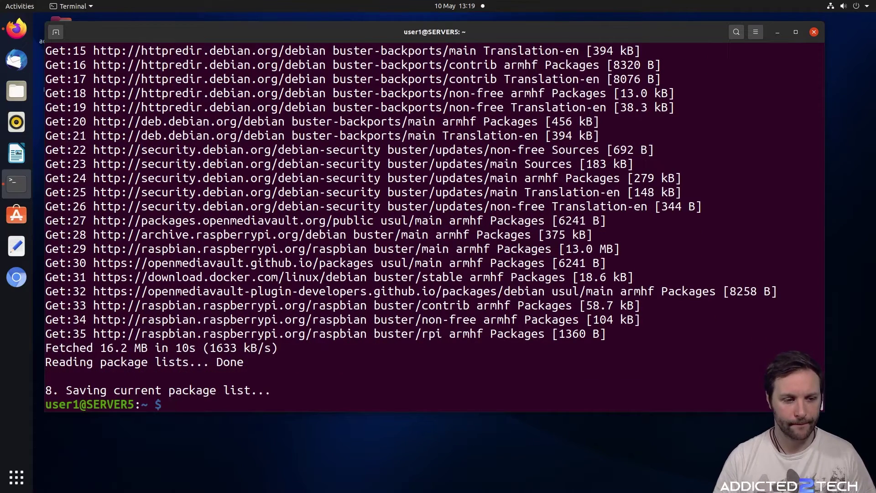
Rerun sudo omv-firstaid, browse the web cache and diagnostic report options, then return to item 1
text(sudo omv-firstaid)
key(Return)
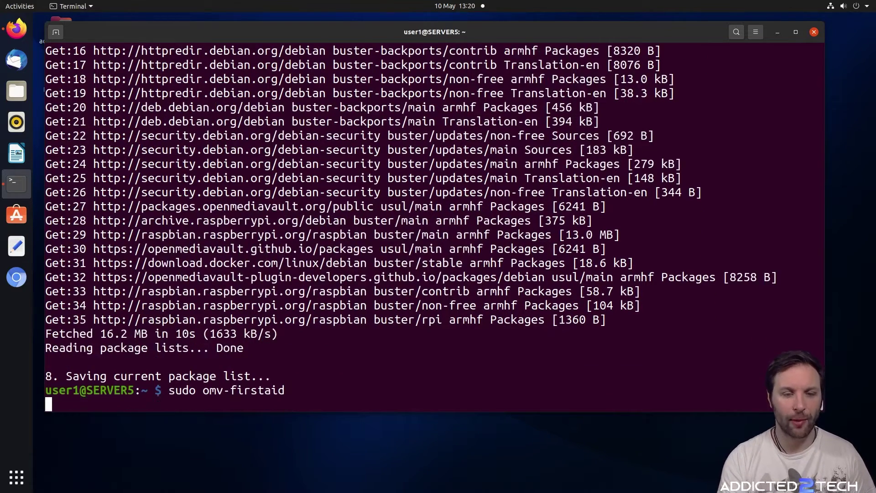
key(Down)
key(Down)
key(Down)
key(Down)
key(Down)
key(Down)
key(Down)
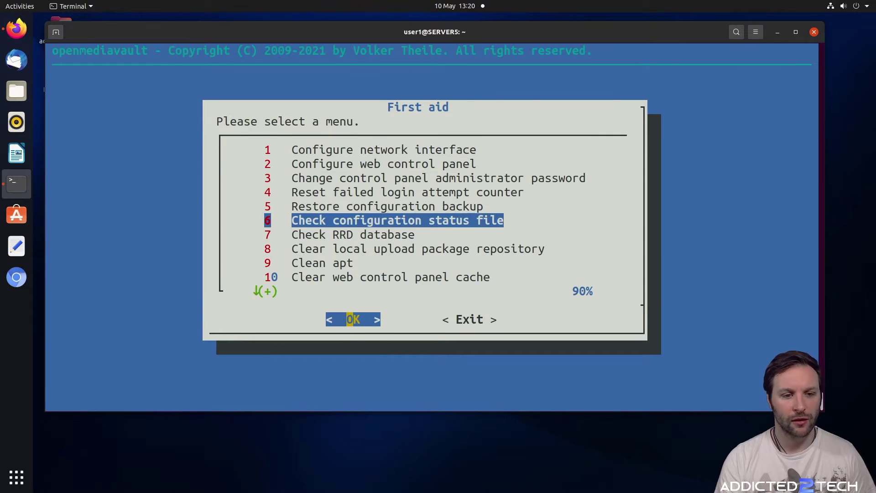
key(Down)
key(Down)
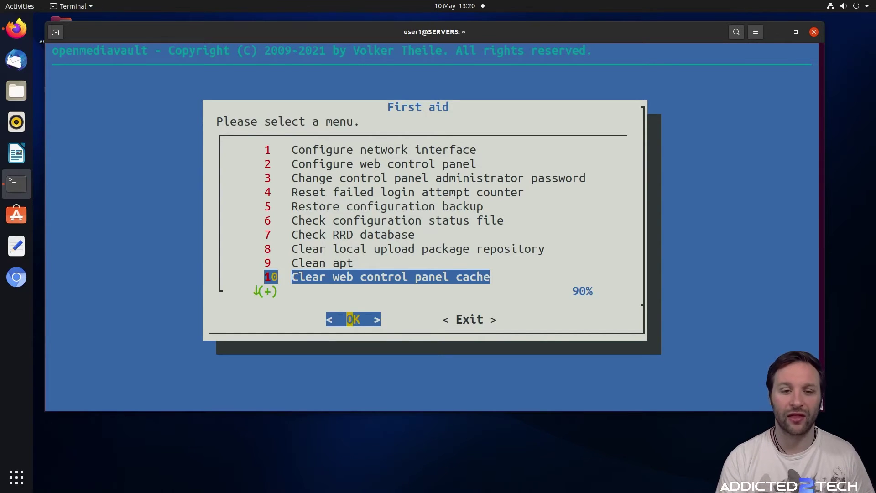
key(Down)
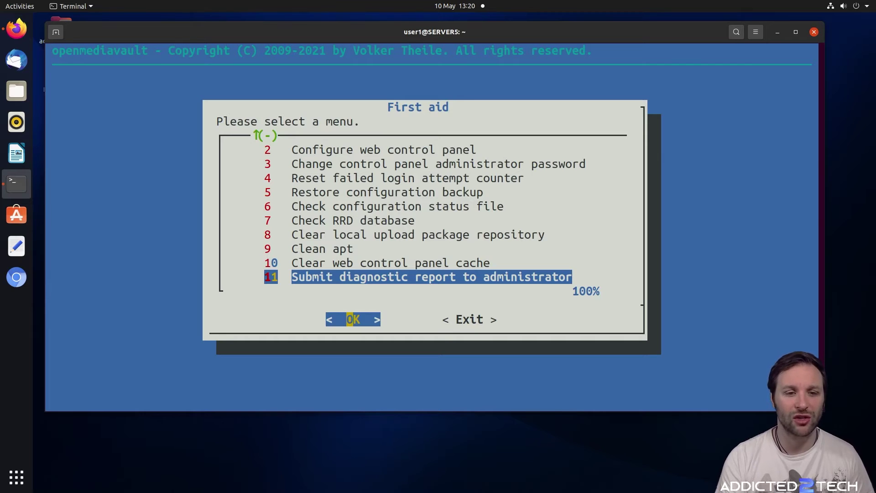
key(Up)
key(Down)
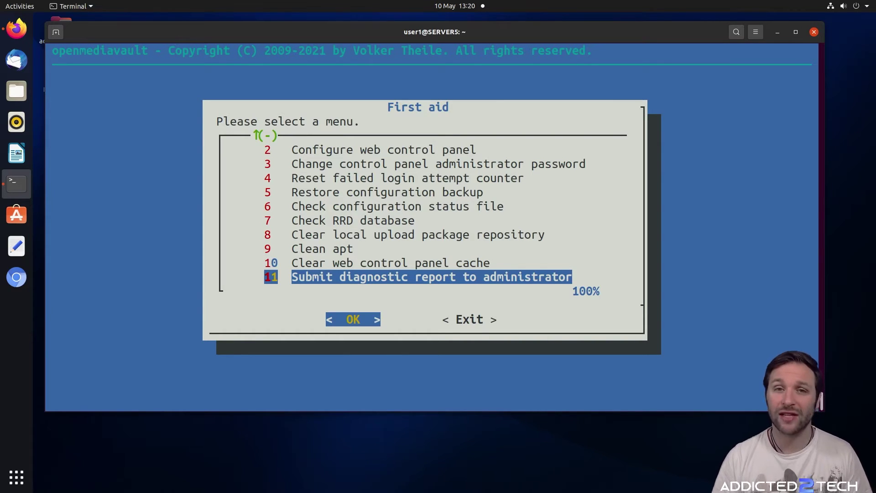
key(Home)
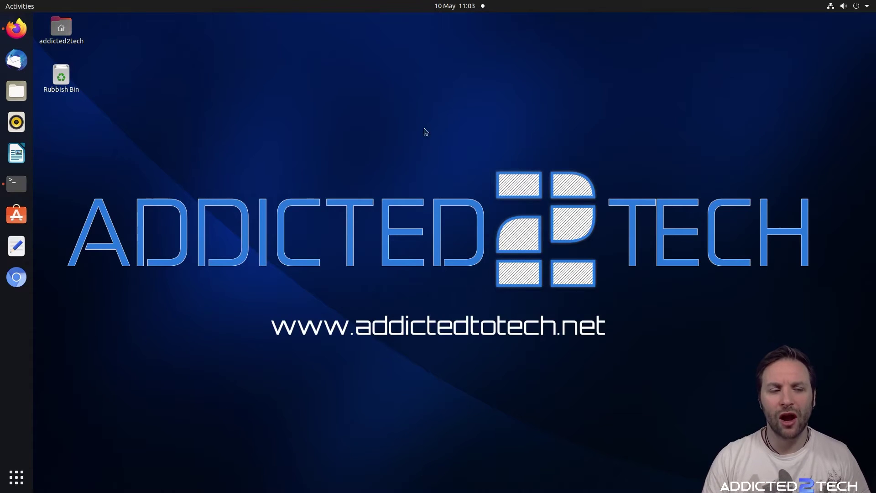
Try logging in on the openmediavault tab in Firefox, then return to the terminal
click(17, 28)
click(260, 30)
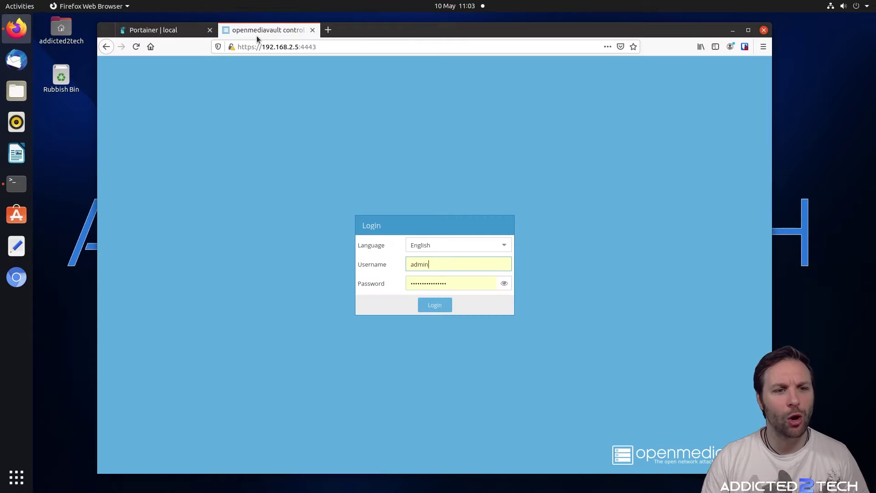
click(444, 306)
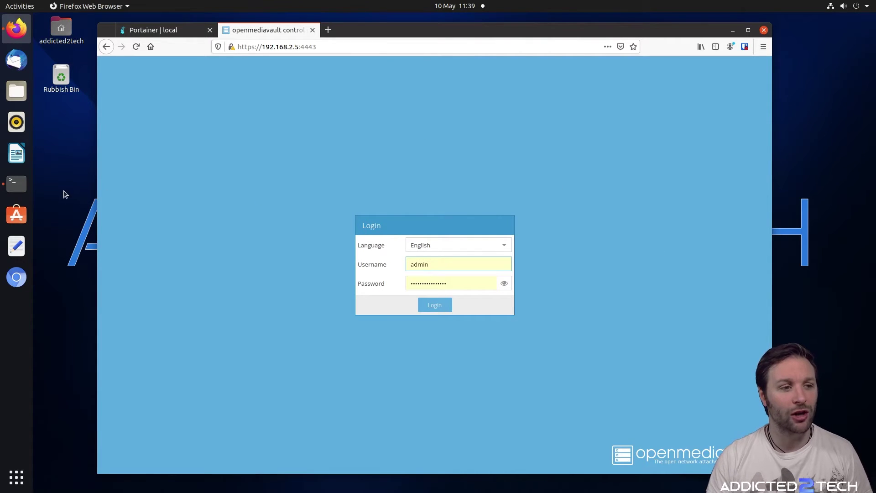
click(18, 185)
Reconnect over SSH, clear the screen, and run df -h
key(Return)
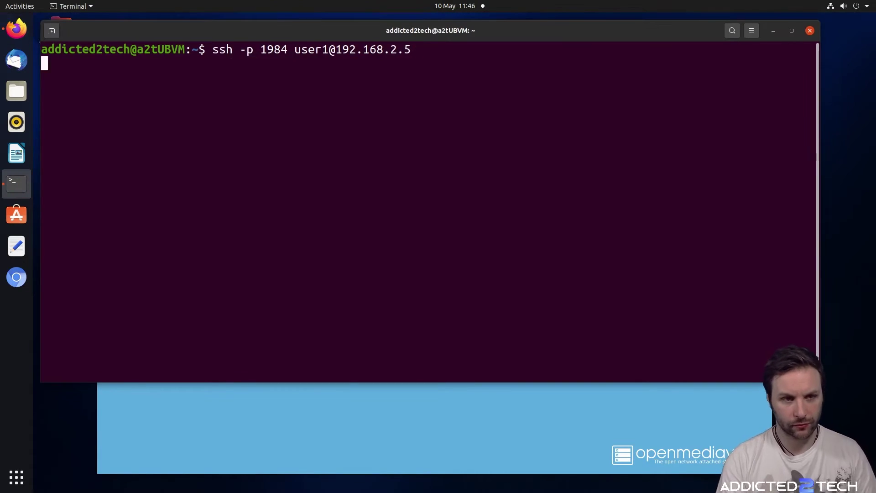
key(Return)
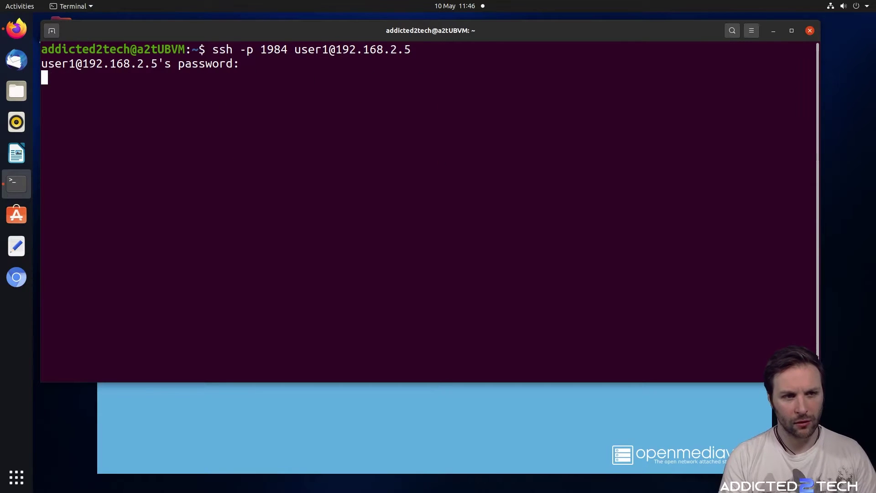
text(clear)
key(Return)
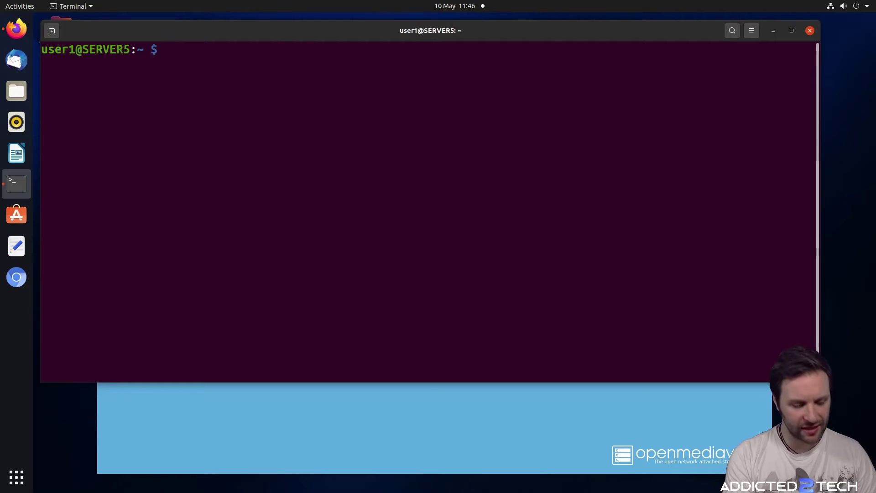
text(d)
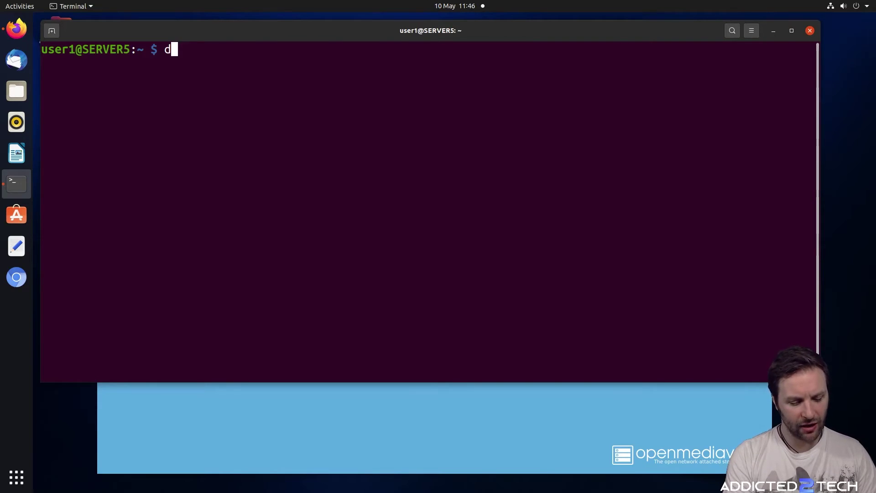
text(f -h)
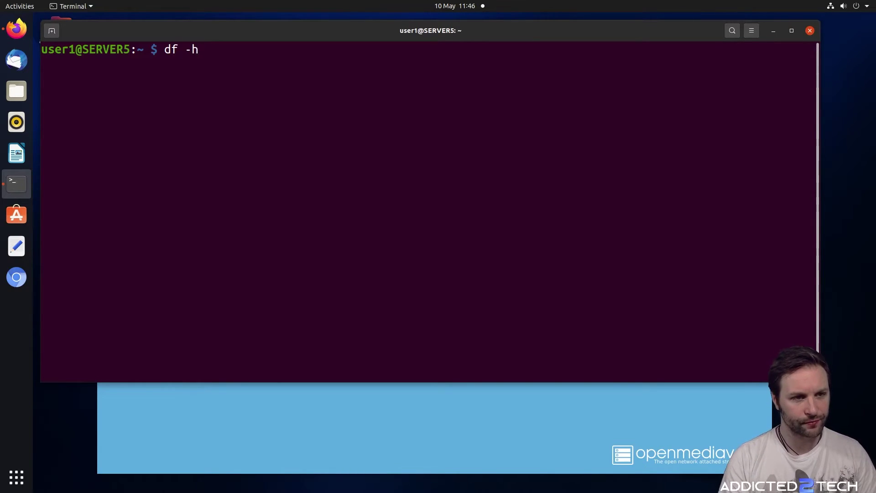
key(Return)
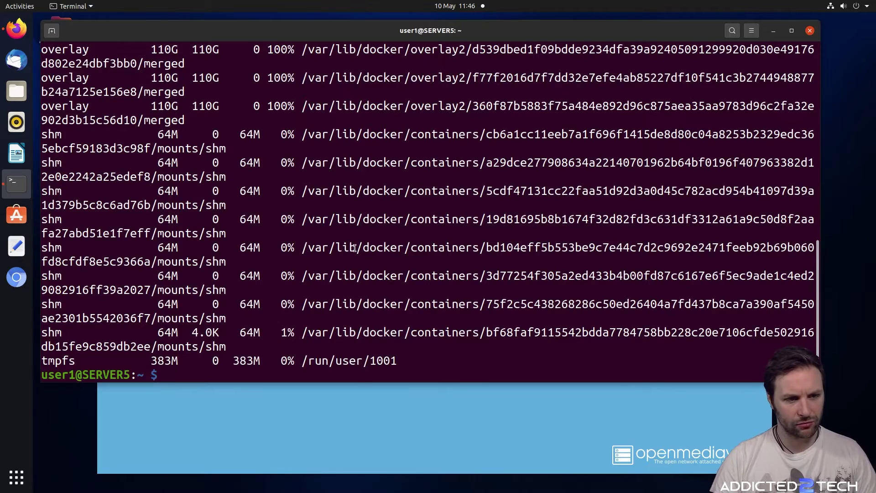
Highlight the docker overlay2 rows showing 110G used at 100%
scroll(355, 248, up, 5)
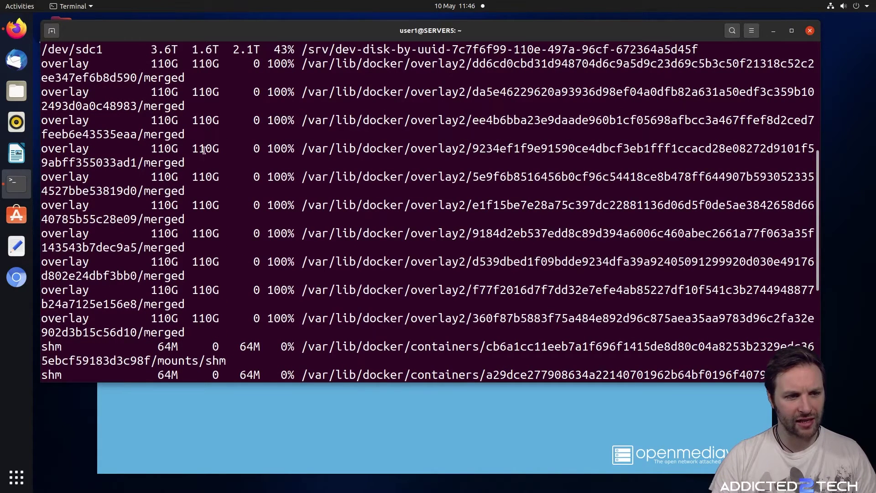
drag(230, 151, 44, 149)
click(71, 132)
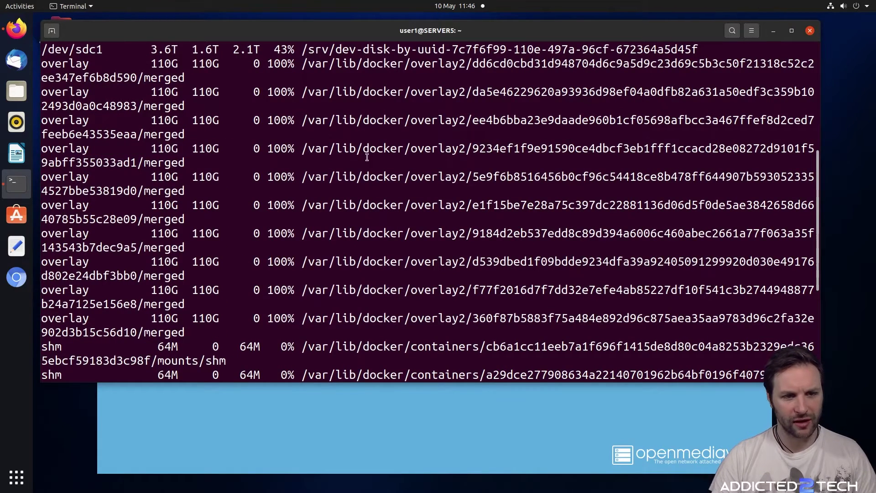
drag(303, 149, 413, 152)
click(413, 152)
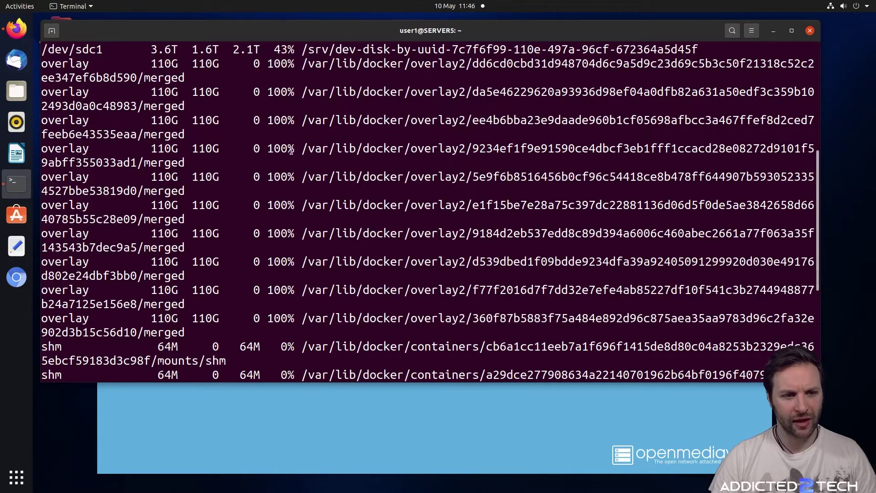
drag(301, 150, 268, 149)
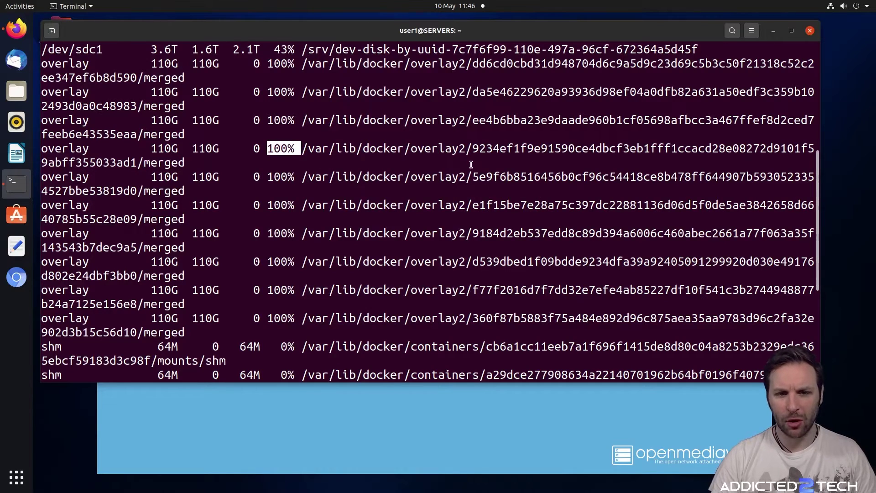
click(442, 150)
drag(473, 149, 411, 149)
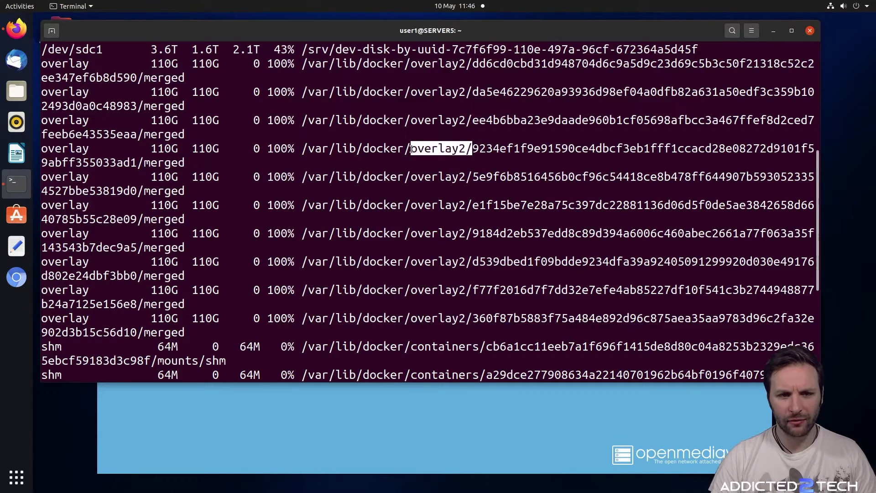
click(509, 228)
Highlight the /dev/root row at 110G and 100% full, plus the /var/lib/docker/overlay2 path
scroll(471, 244, up, 4)
scroll(467, 243, up, 2)
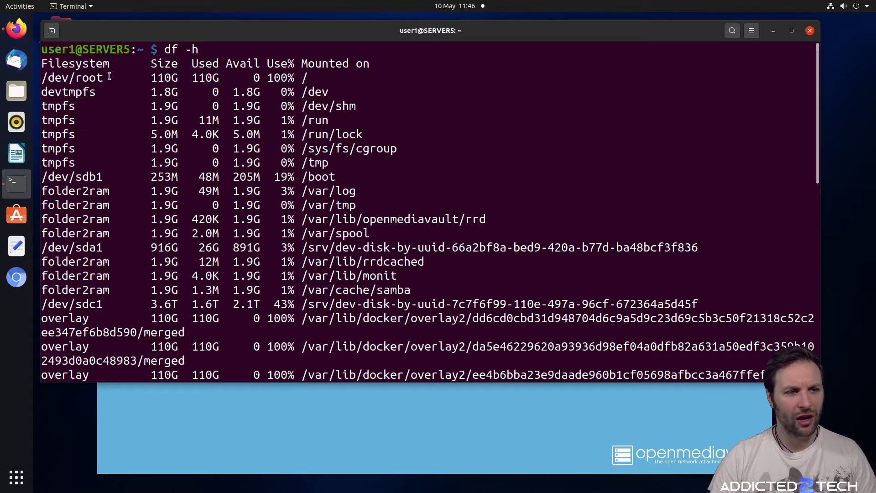
drag(110, 78, 40, 76)
drag(148, 77, 179, 78)
click(315, 75)
drag(295, 78, 32, 77)
click(324, 114)
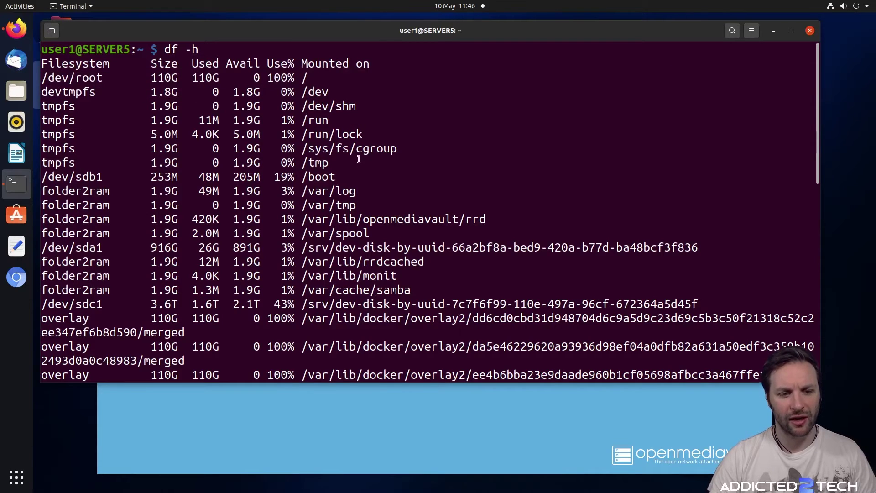
drag(817, 110, 818, 178)
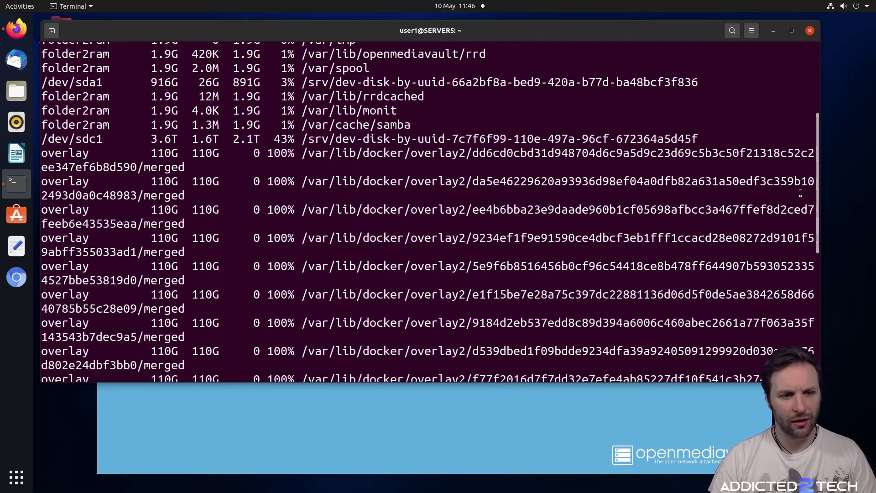
drag(302, 183, 473, 179)
key(cmd+c)
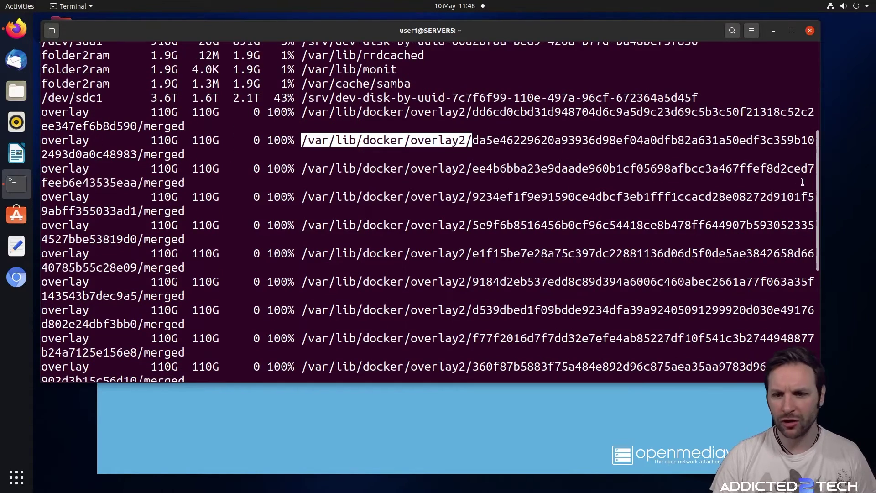
Change the terminal's directory to /var/lib/docker/overlay2/ using the pasted path
drag(818, 191, 822, 314)
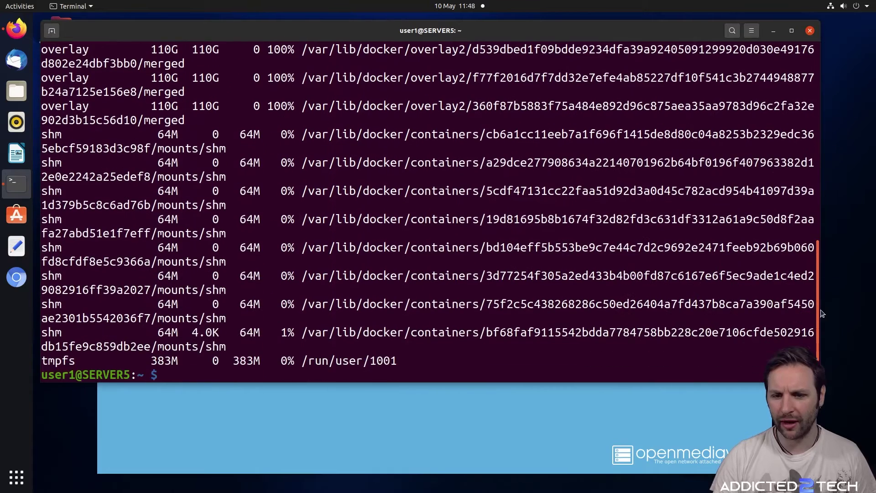
text(cd)
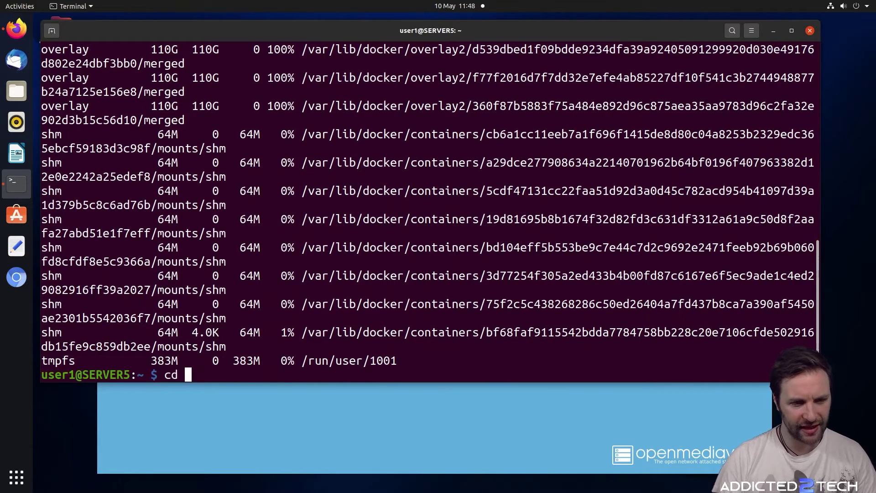
right_click(642, 375)
click(663, 405)
key(Return)
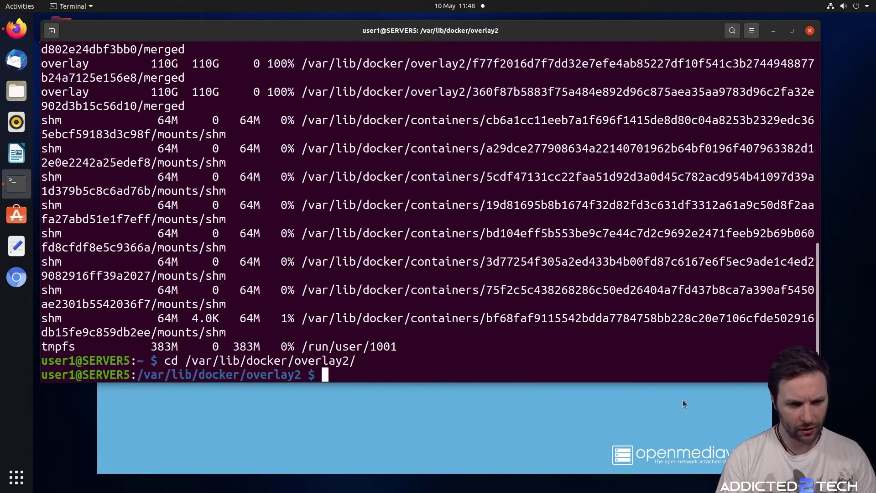
List the overlay2 layer directories with sudo ls and scroll through the long output
text(s)
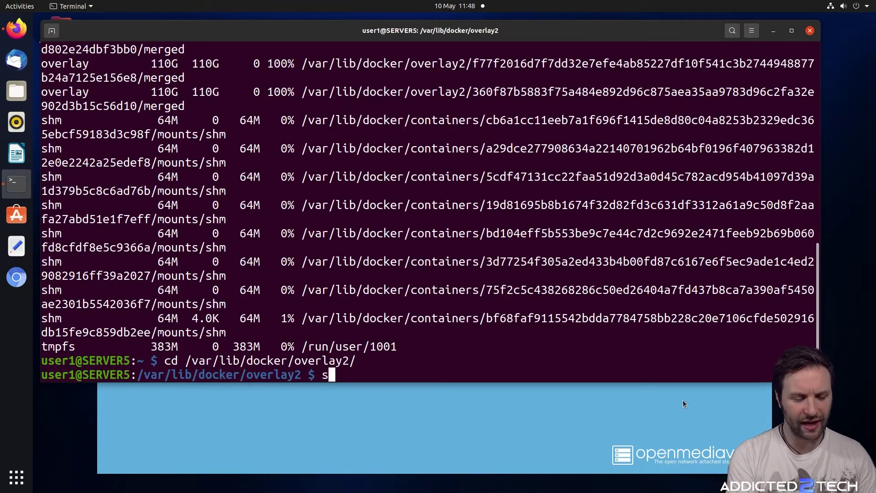
text(udo ls)
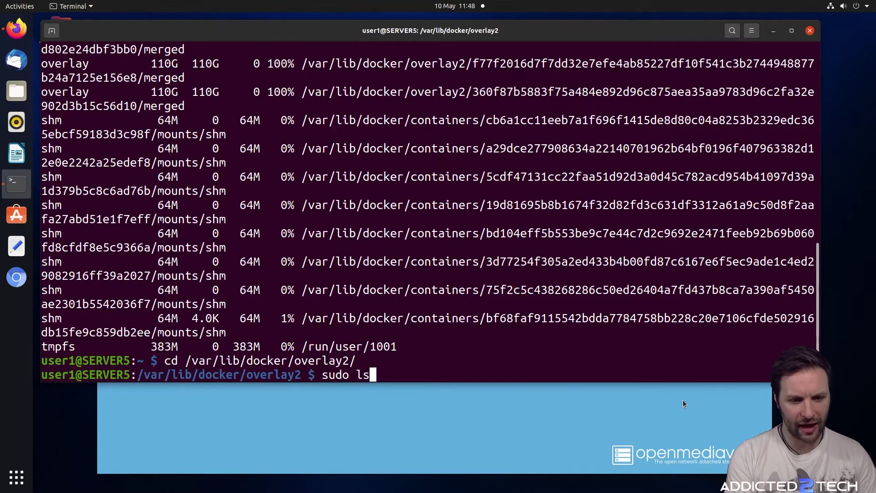
key(Return)
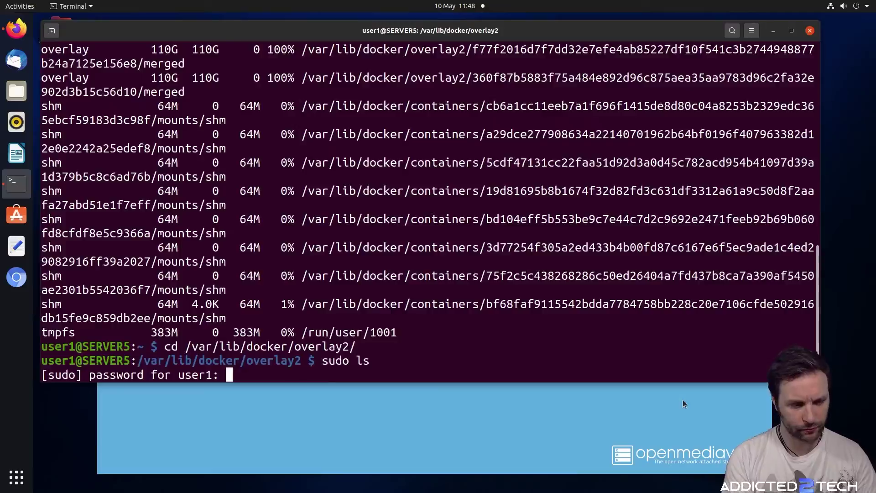
key(Return)
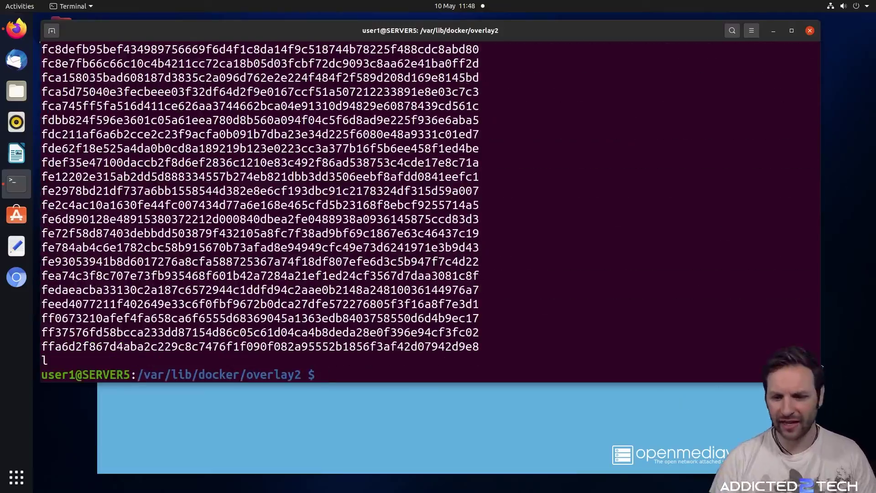
scroll(805, 259, up, 15)
scroll(804, 259, up, 20)
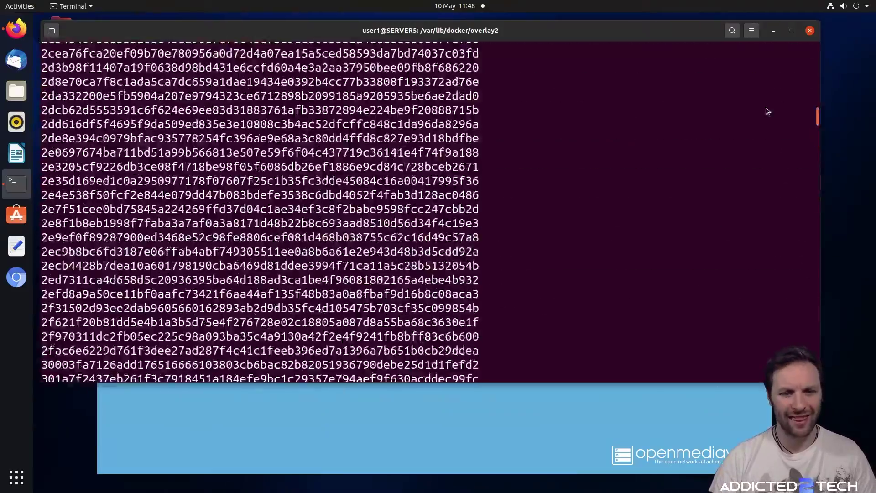
scroll(765, 91, down, 3)
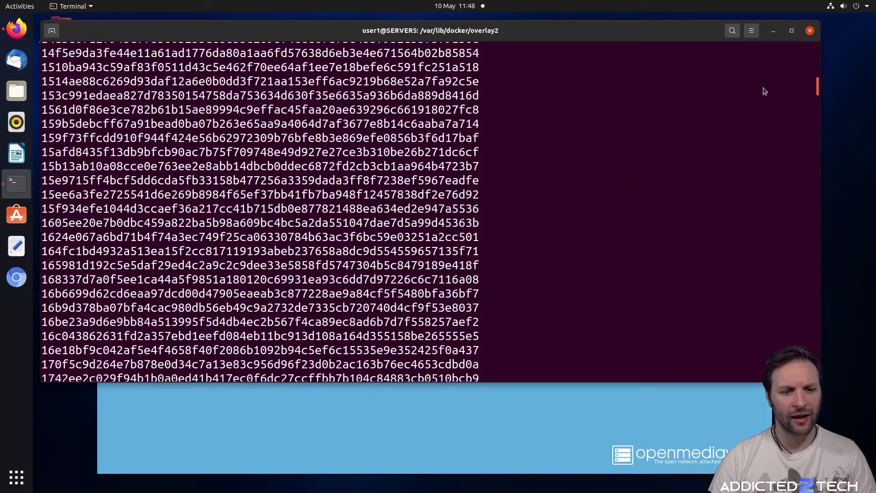
scroll(765, 91, down, 20)
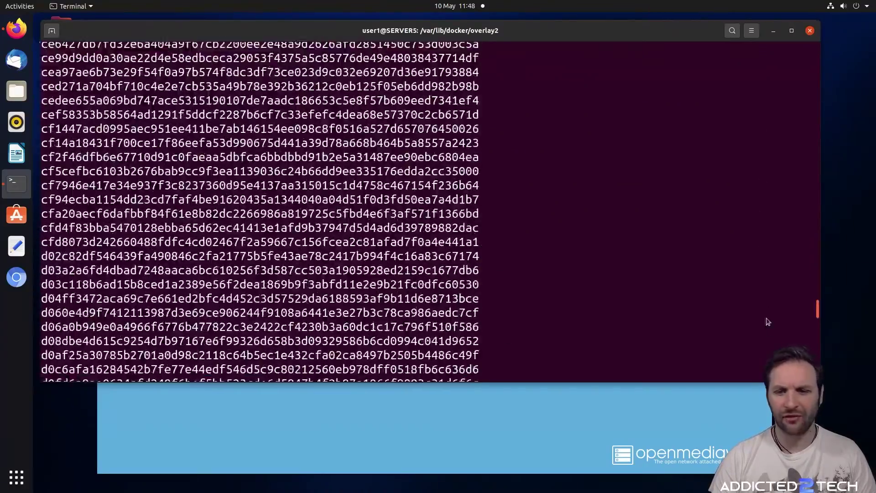
scroll(769, 322, down, 15)
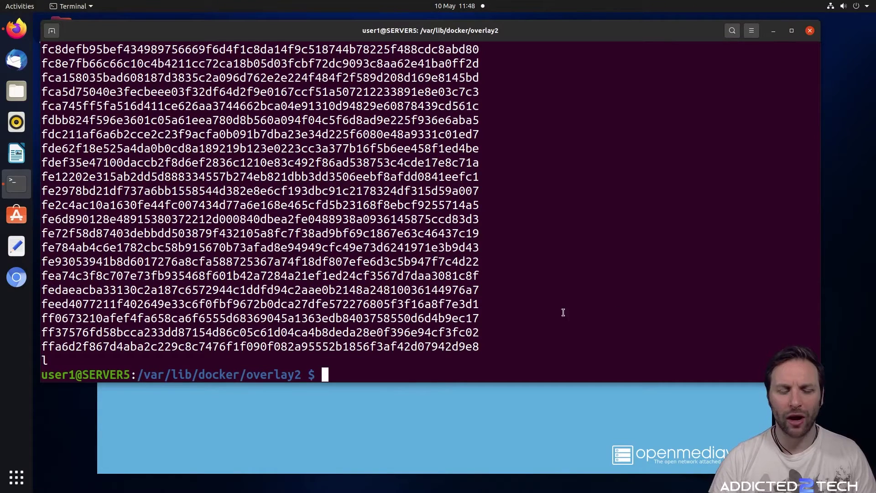
Return to Portainer in Firefox, log back in and open the local endpoint
click(774, 31)
click(178, 31)
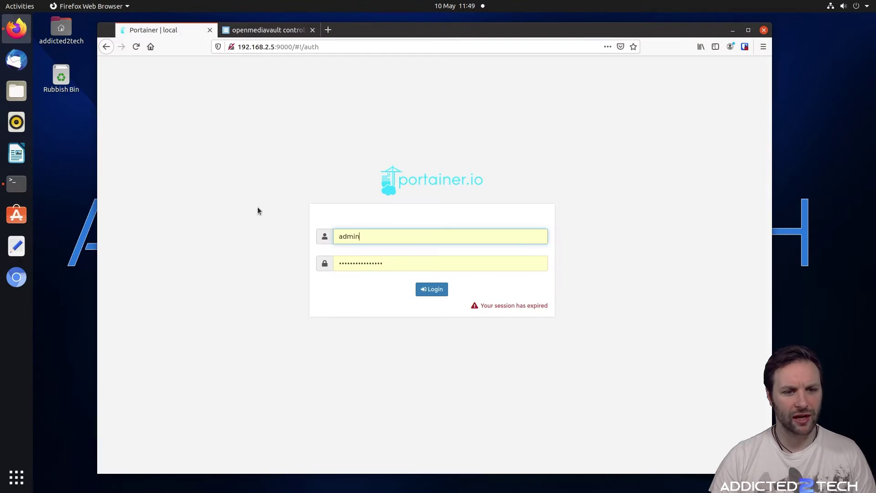
click(431, 291)
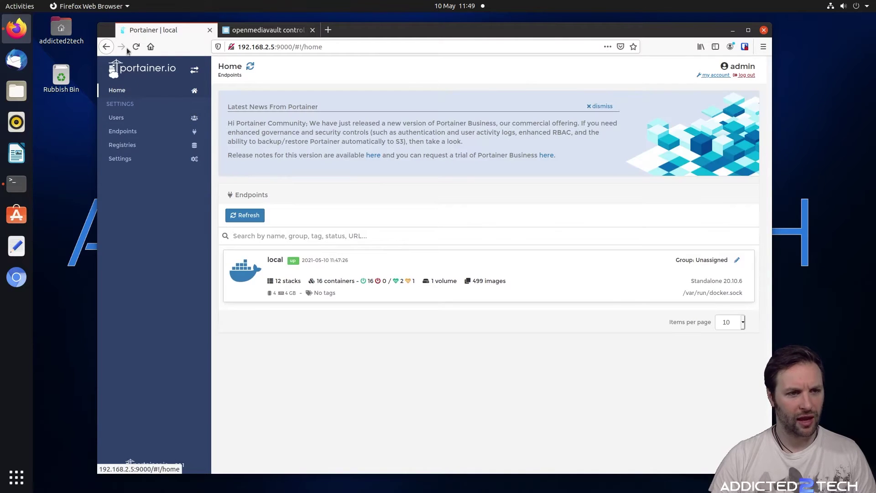
click(413, 267)
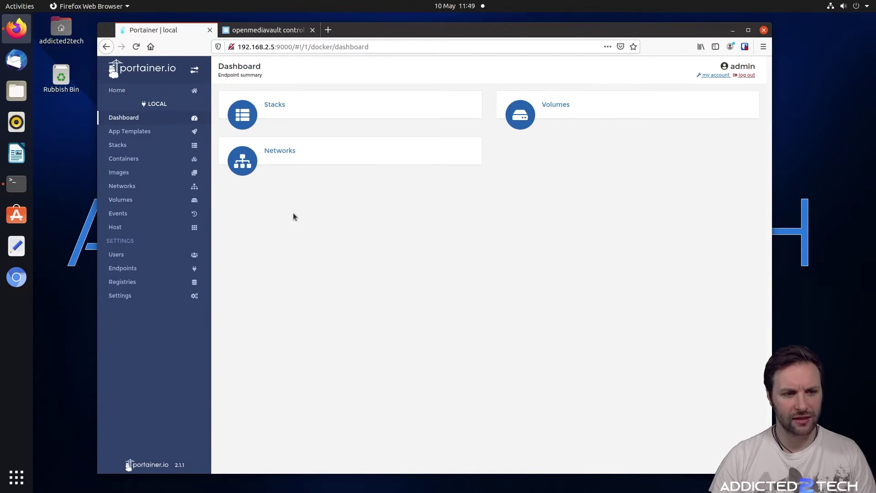
Browse the Images list to review the many Unused lidarr and sonarr images
click(131, 176)
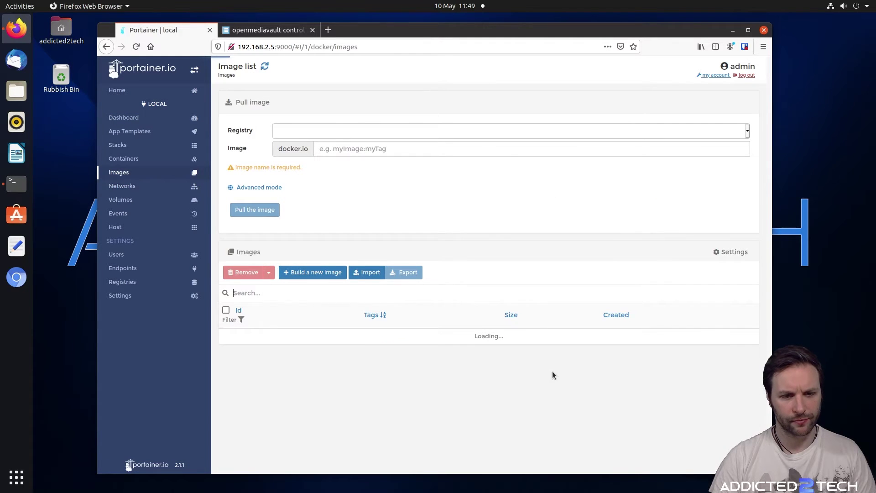
scroll(495, 293, down, 10)
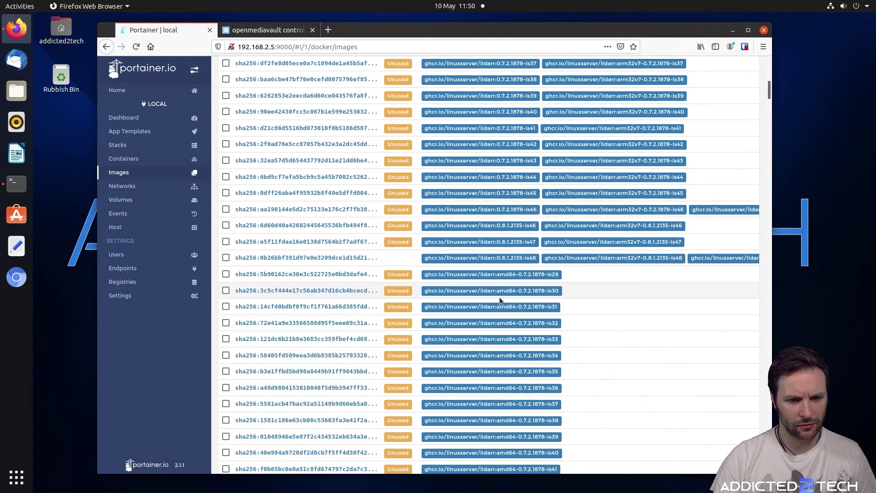
scroll(500, 298, down, 8)
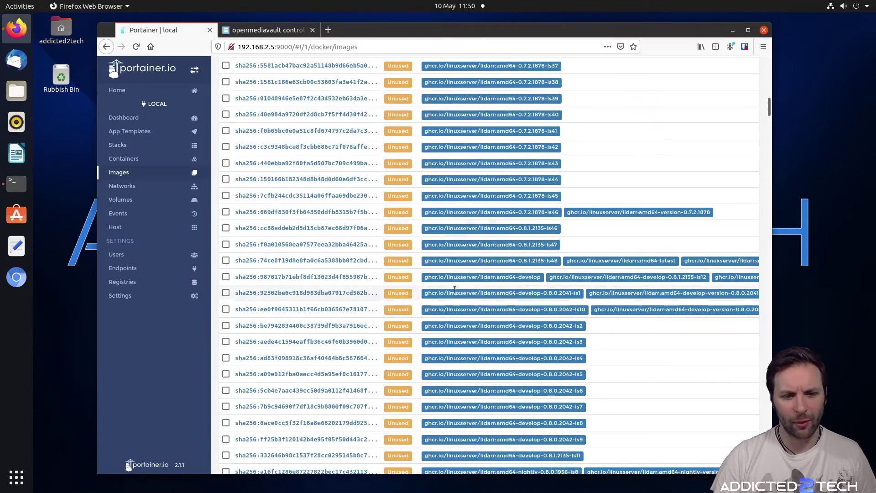
scroll(495, 267, down, 10)
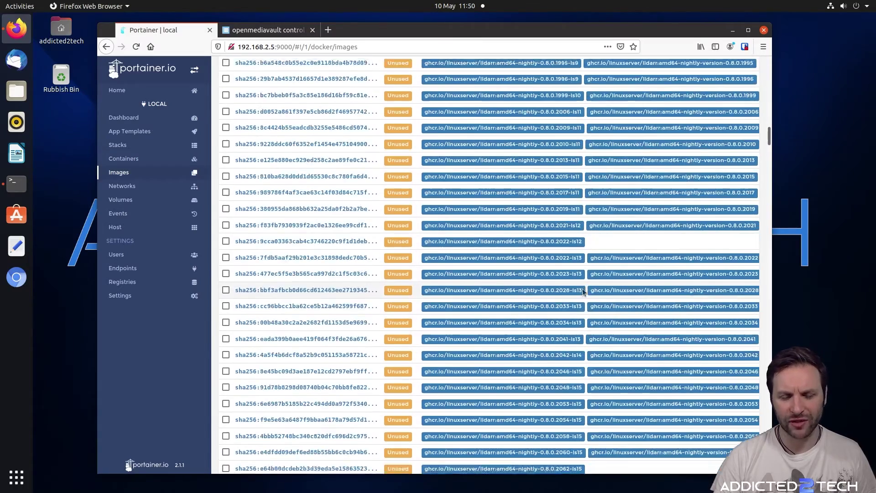
scroll(584, 292, down, 10)
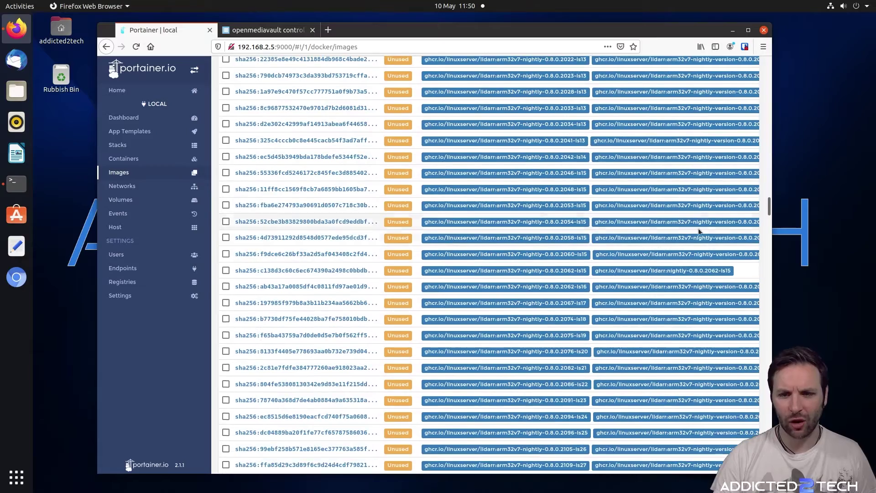
drag(769, 207, 770, 463)
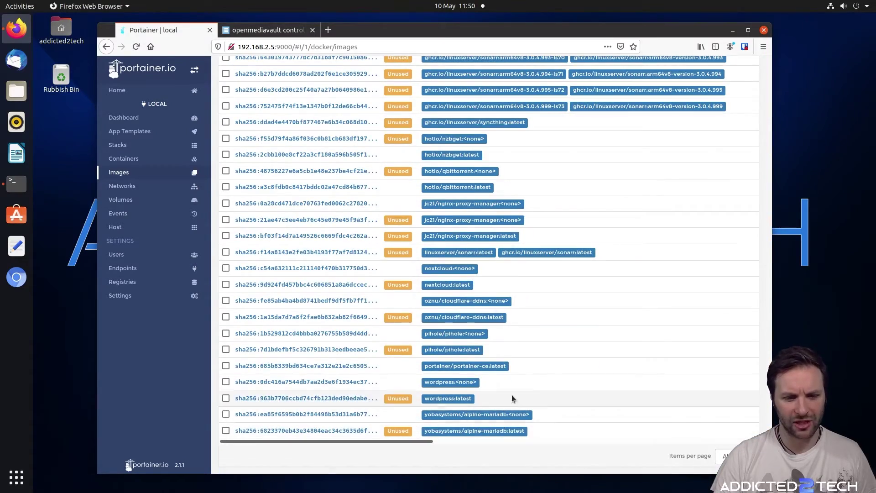
scroll(571, 366, up, 3)
key(Home)
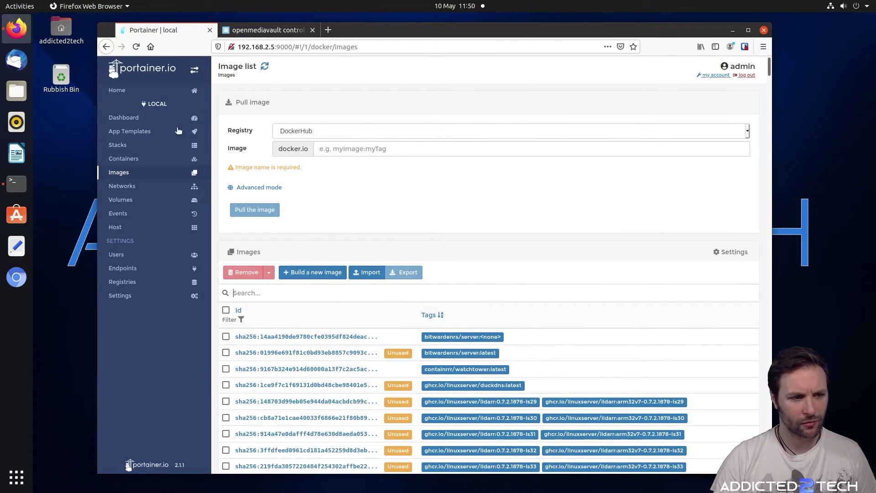
scroll(531, 333, down, 4)
scroll(531, 333, up, 2)
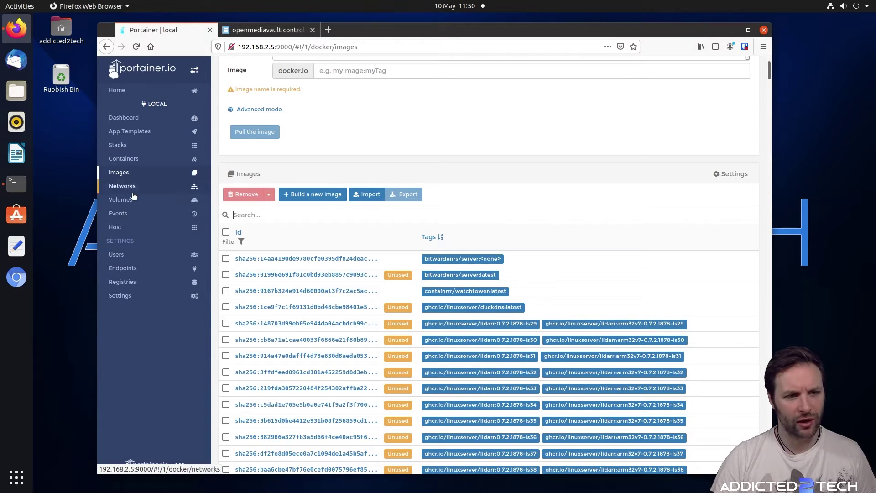
Stop the selected lidarr container from the Containers list, then go to Images
click(132, 162)
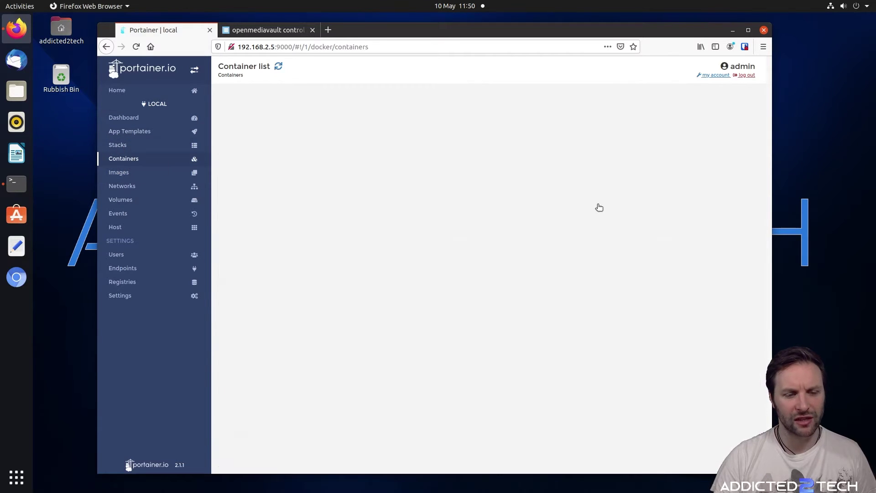
scroll(457, 237, down, 1)
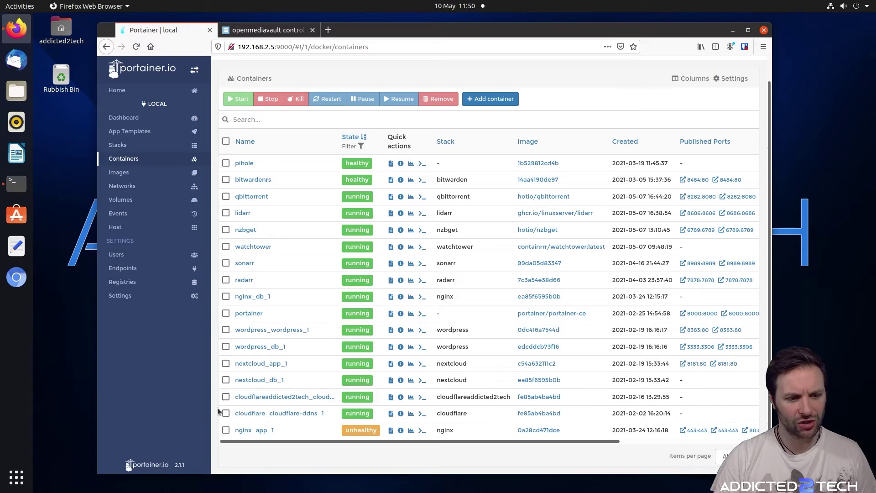
click(226, 213)
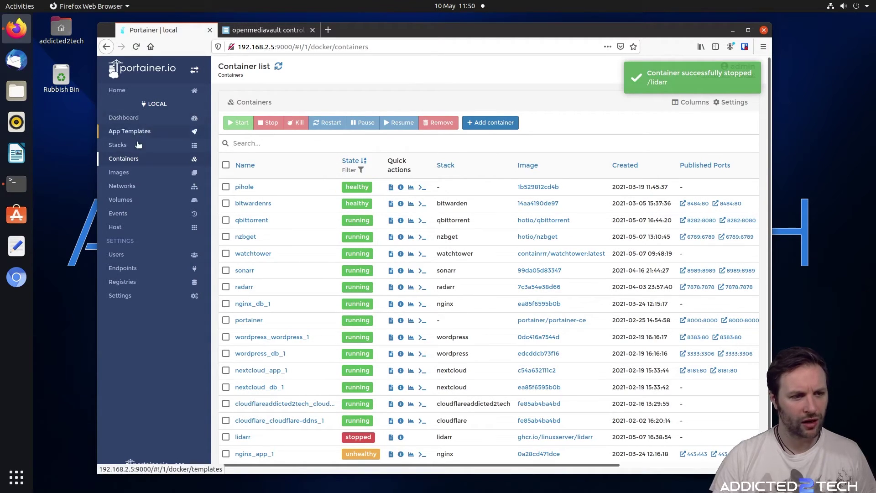
click(146, 176)
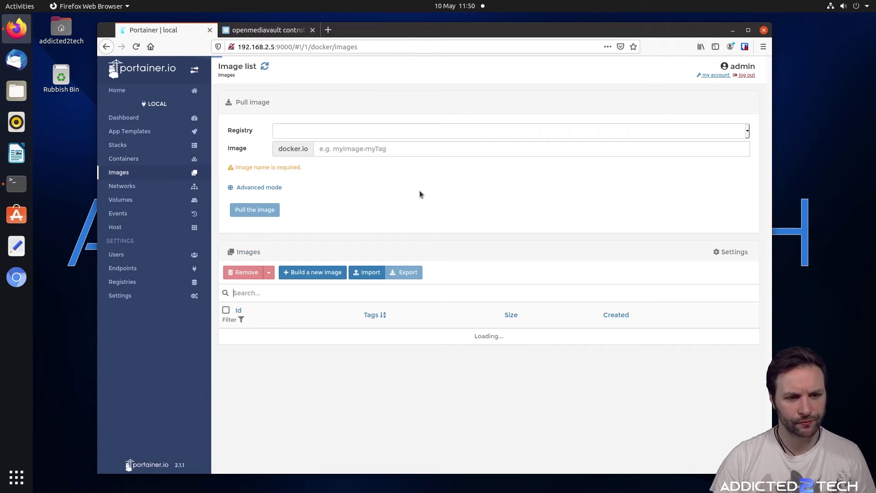
scroll(417, 193, down, 4)
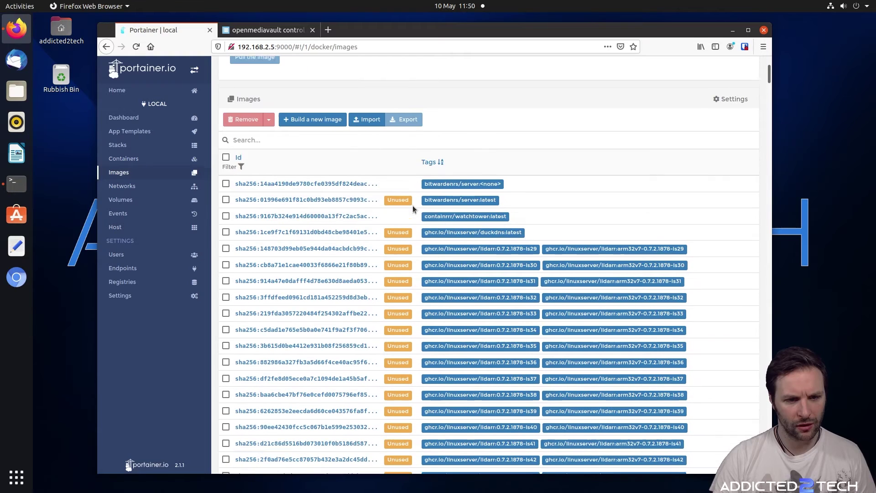
scroll(480, 212, down, 2)
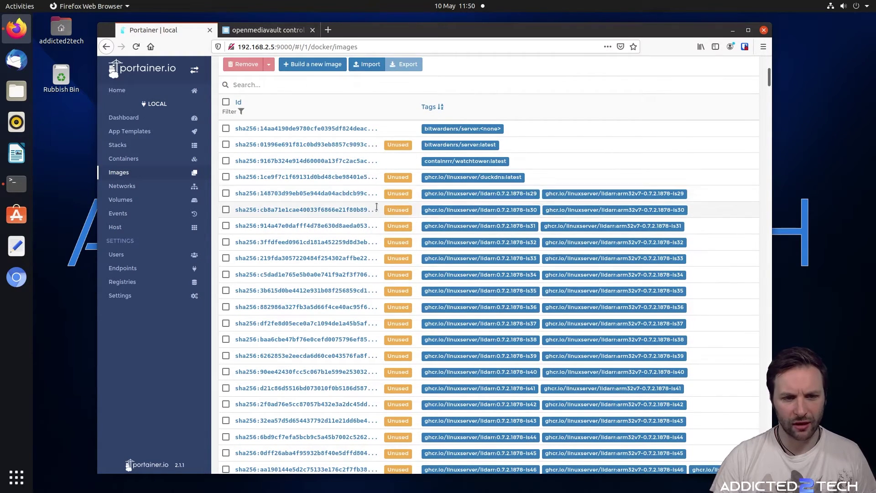
scroll(360, 180, up, 1)
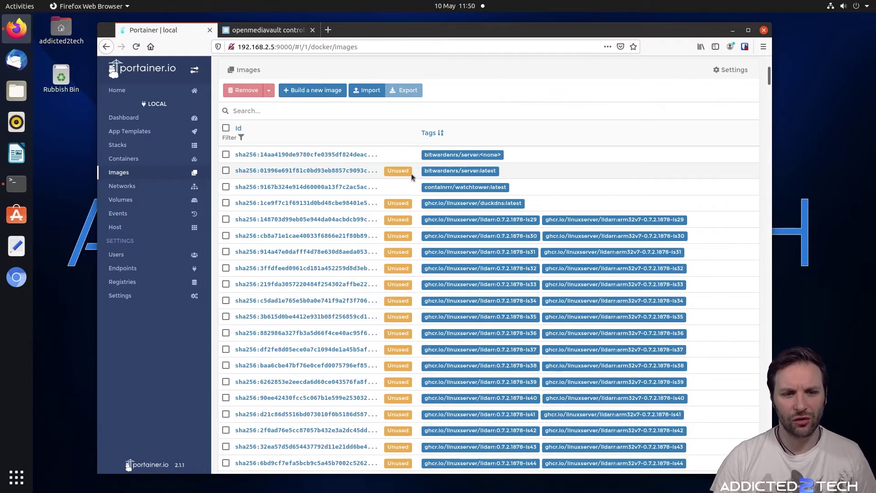
scroll(464, 170, down, 1)
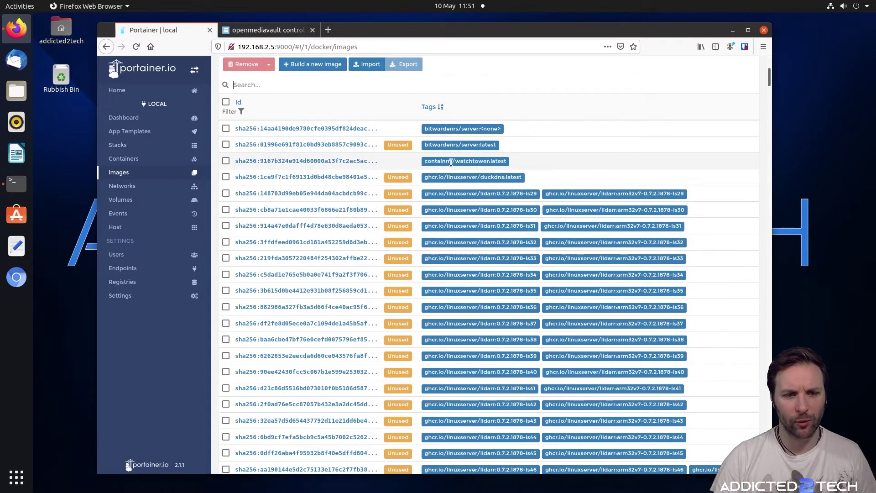
scroll(509, 177, down, 4)
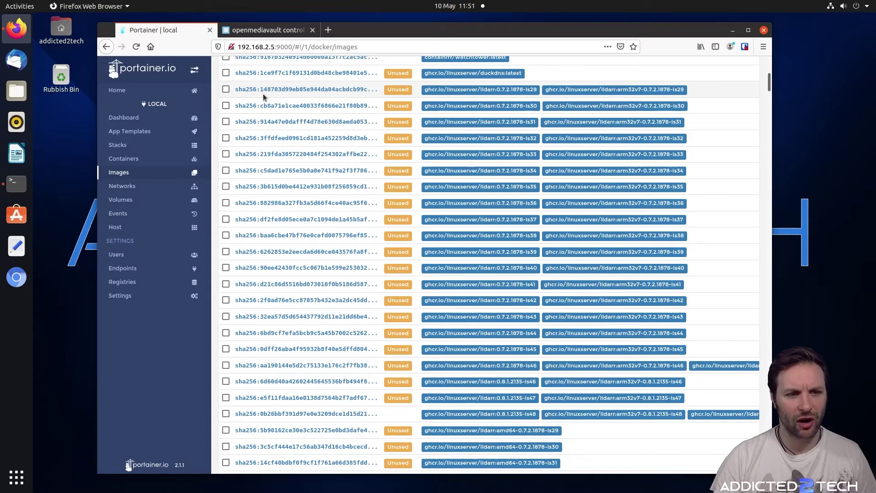
Tick the unused lidarr images tagged ls29 through ls47, including 0.8.1.2135-ls46 and -ls47
click(225, 89)
click(226, 106)
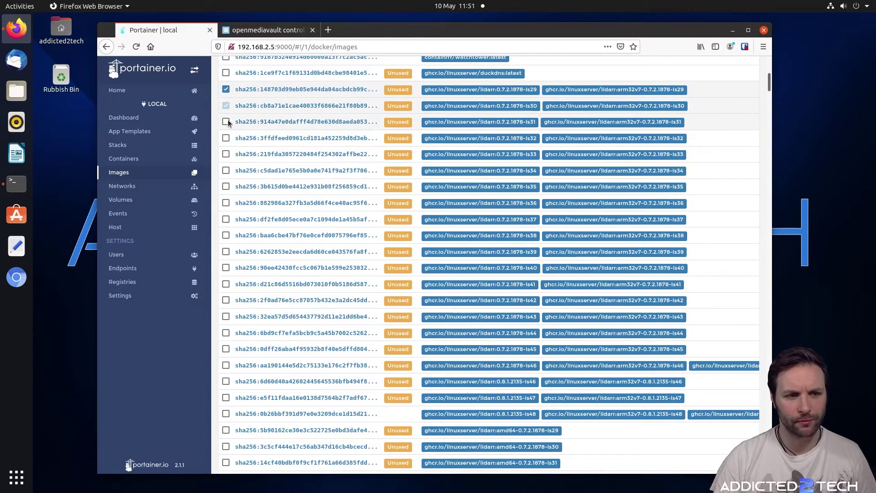
click(225, 122)
click(226, 138)
click(226, 154)
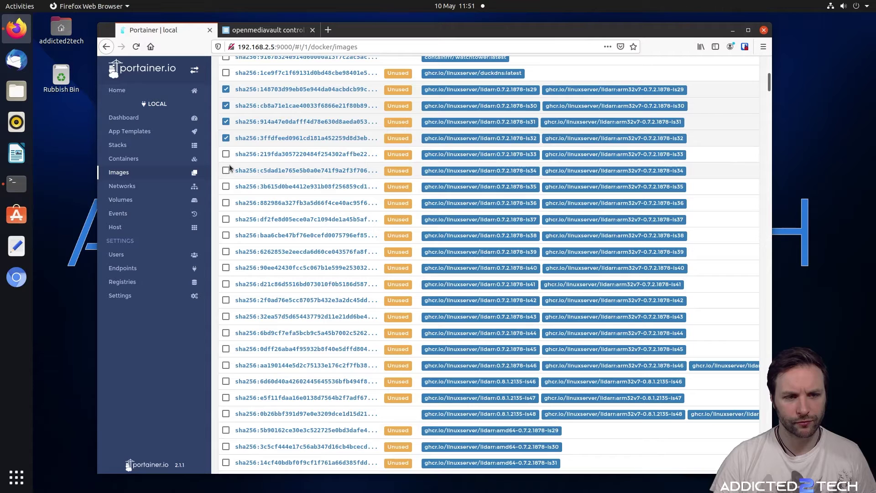
click(226, 171)
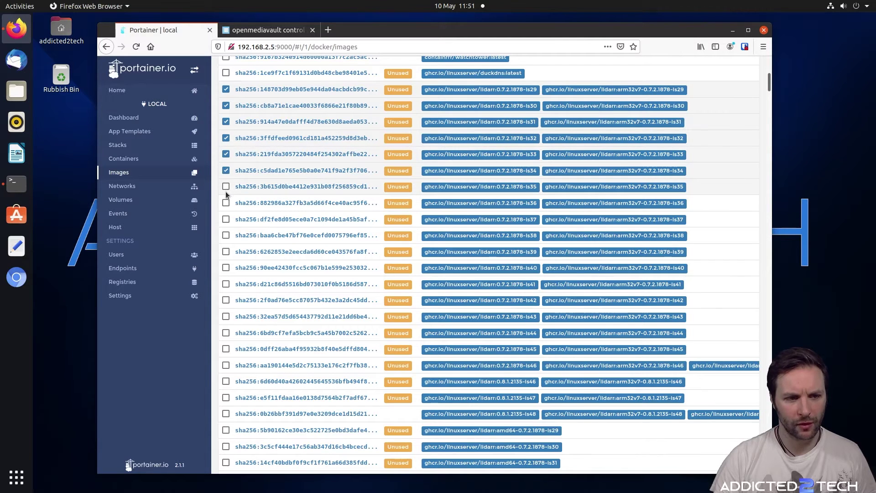
click(225, 187)
click(226, 203)
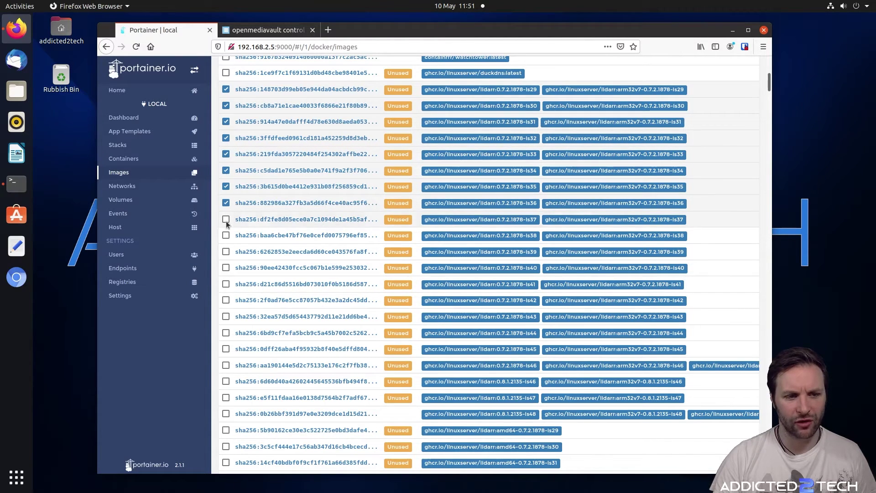
click(226, 219)
click(225, 235)
click(225, 252)
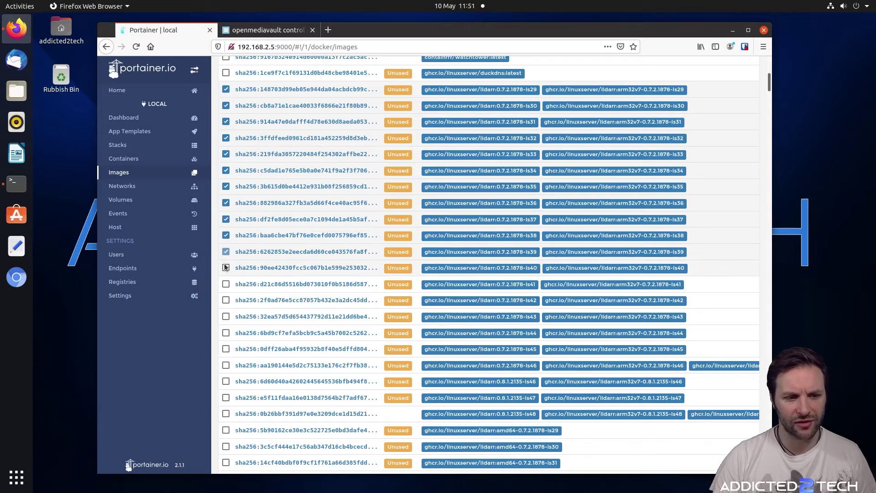
click(226, 268)
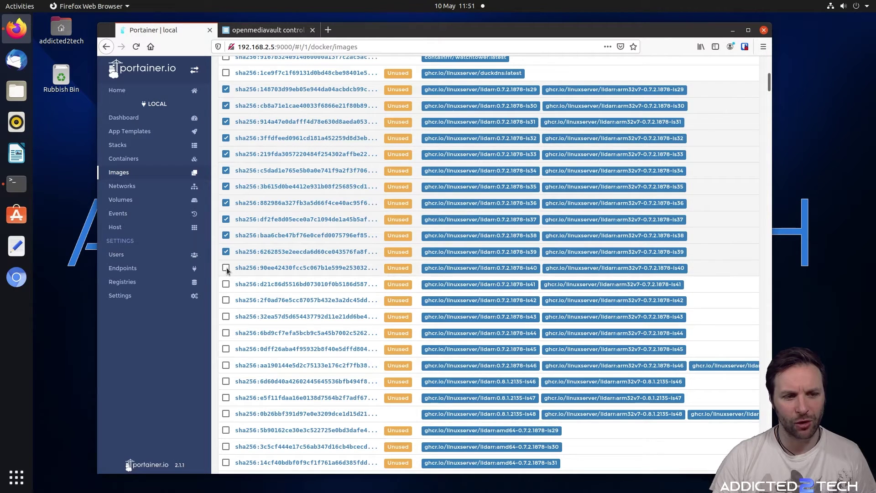
click(226, 284)
click(226, 300)
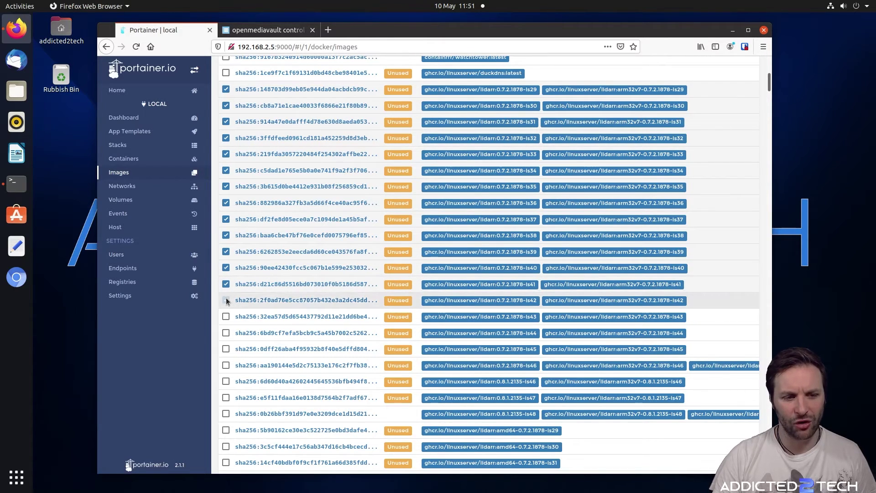
scroll(226, 298, down, 2)
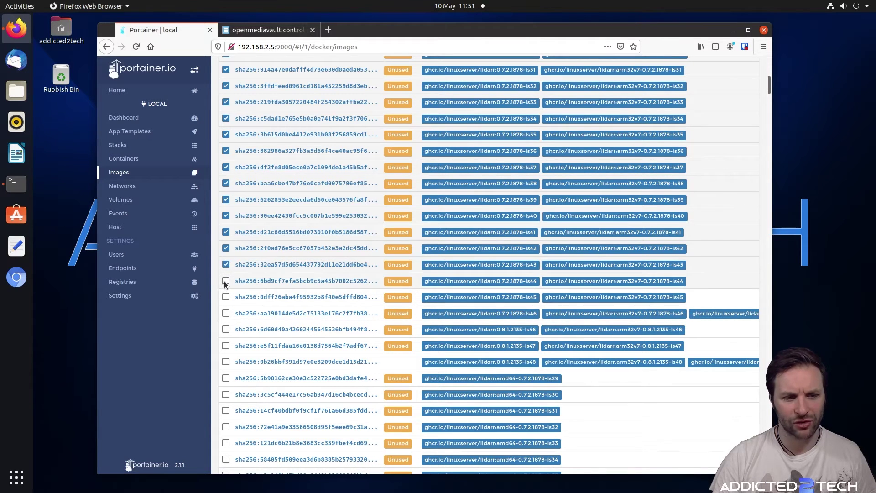
click(225, 281)
click(226, 297)
click(226, 314)
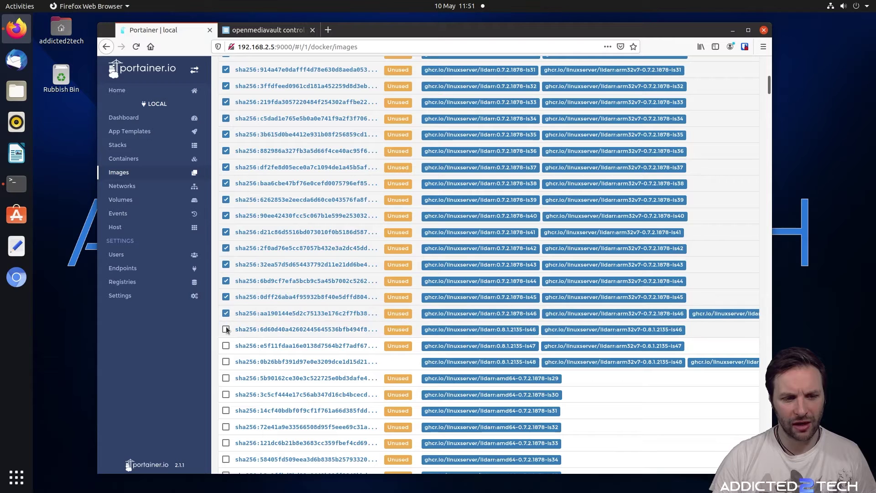
click(226, 329)
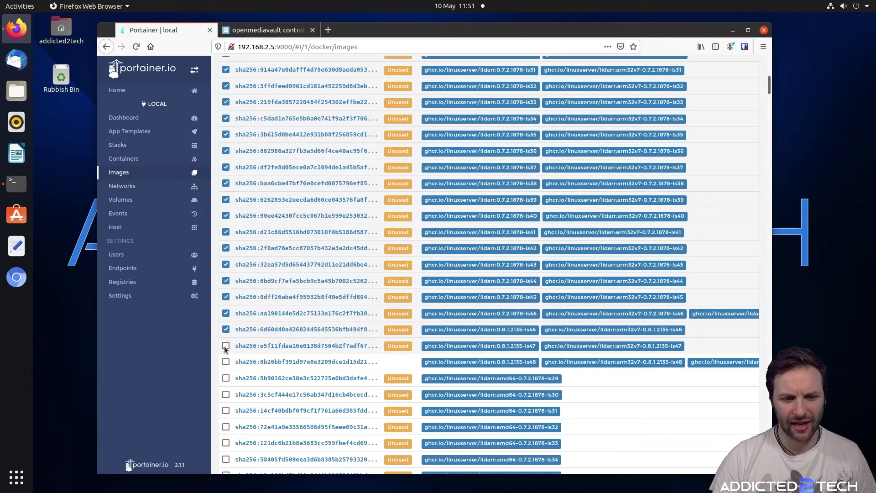
click(225, 346)
Tick the unused lidarr amd64 images ls29 through ls40 and the next one
scroll(390, 204, down, 4)
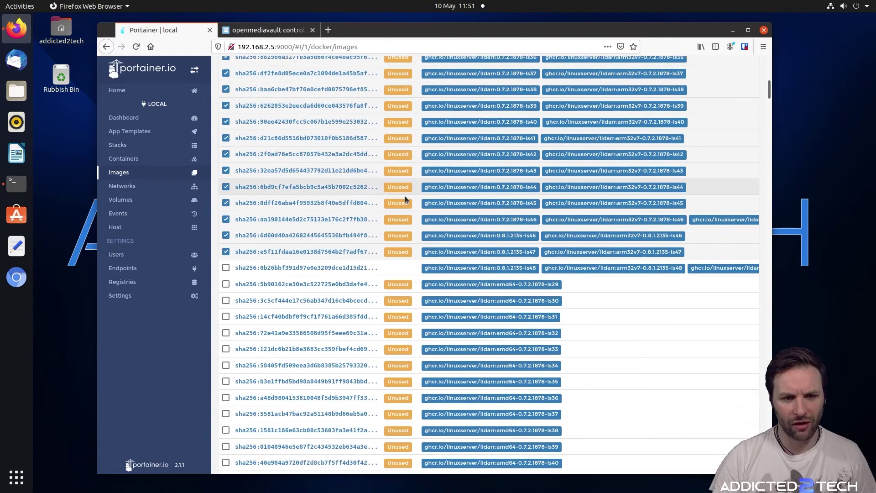
scroll(375, 230, down, 2)
click(226, 223)
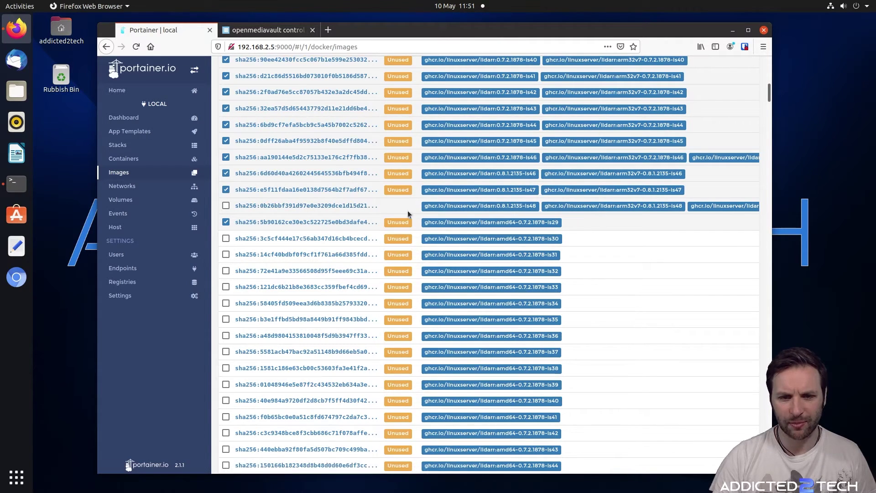
click(226, 238)
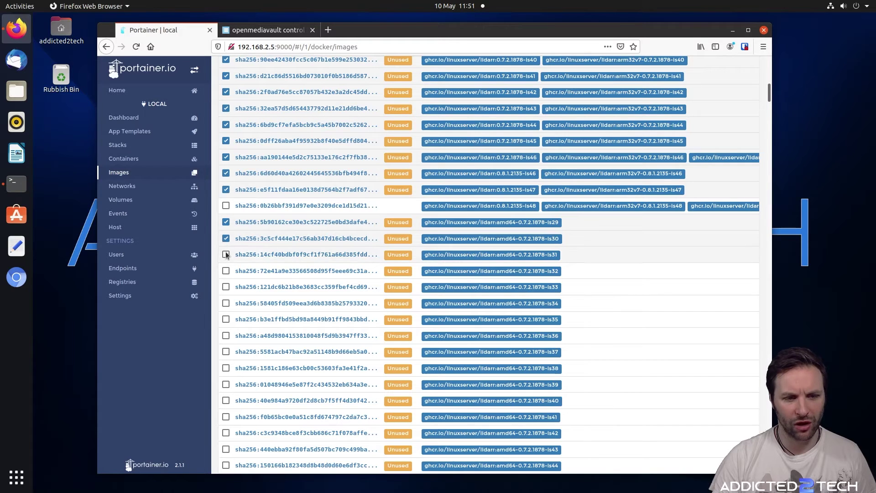
click(226, 255)
click(226, 271)
click(226, 287)
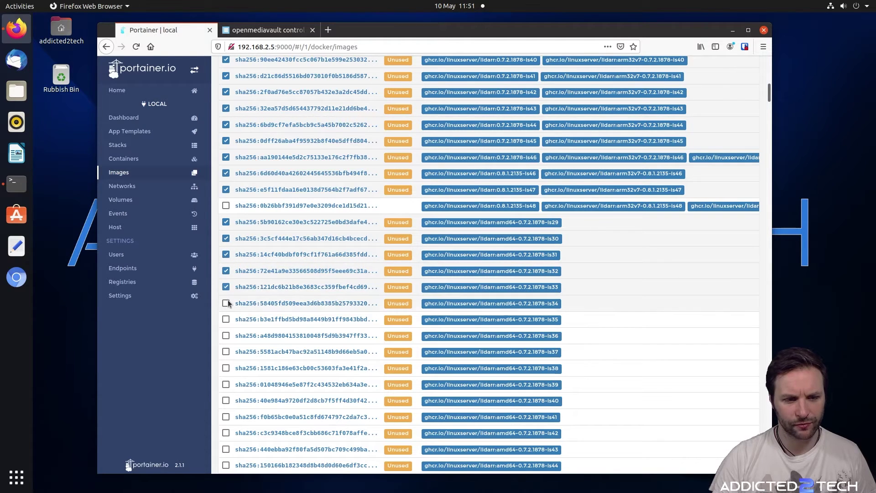
click(226, 303)
scroll(231, 255, down, 3)
click(226, 241)
click(226, 258)
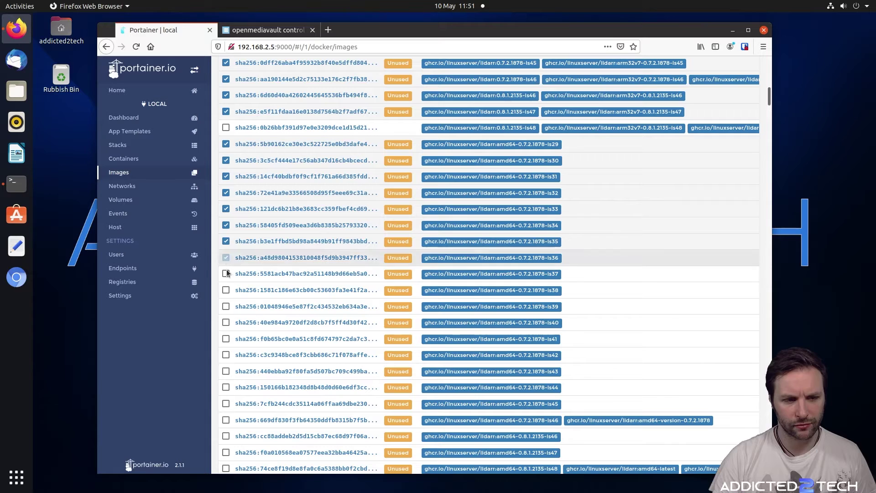
click(226, 274)
click(226, 290)
click(226, 307)
scroll(228, 315, down, 3)
click(226, 244)
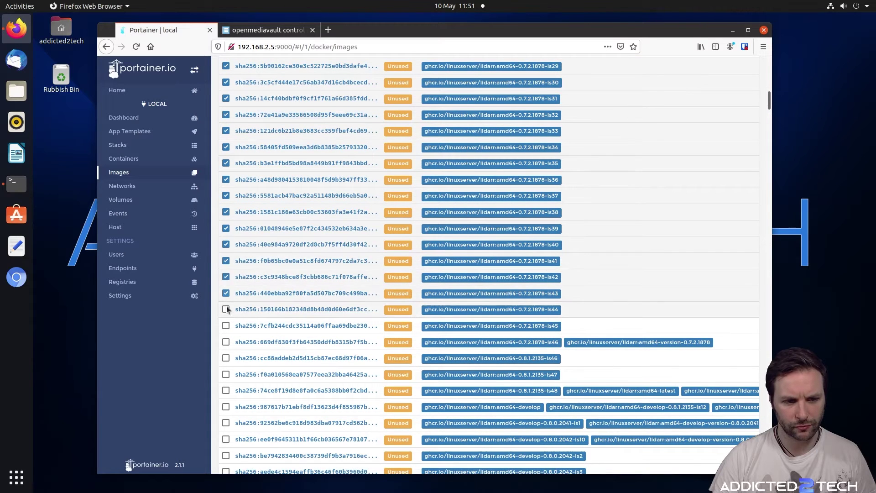
scroll(226, 261, down, 12)
shift+click(226, 263)
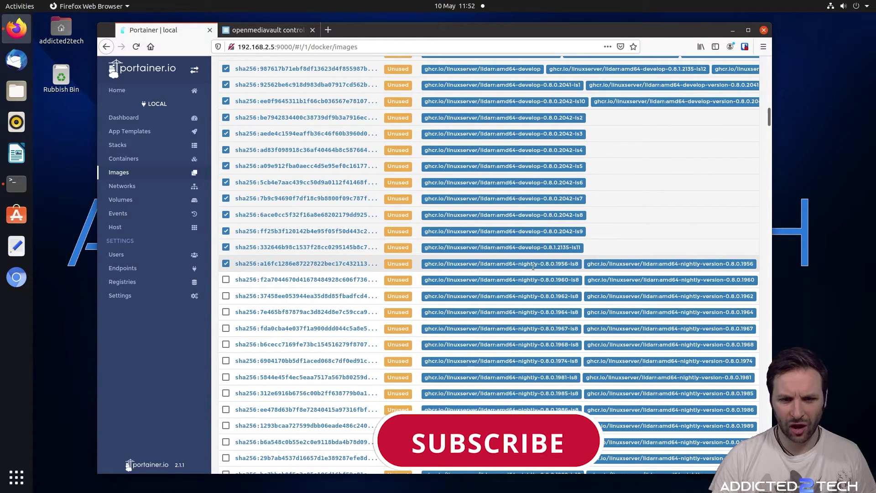
Tick the lidarr nightly images 0.8.0.1960 through 0.8.0.1995
click(226, 283)
scroll(225, 282, down, 3)
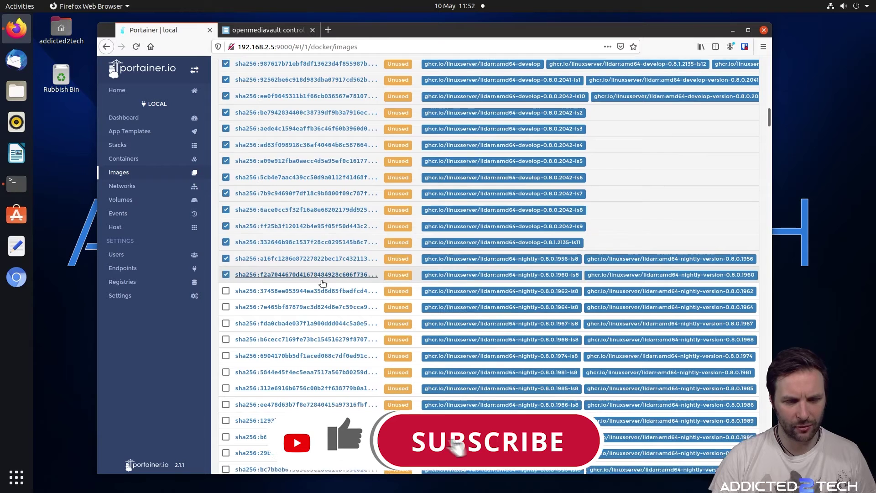
click(226, 218)
click(226, 234)
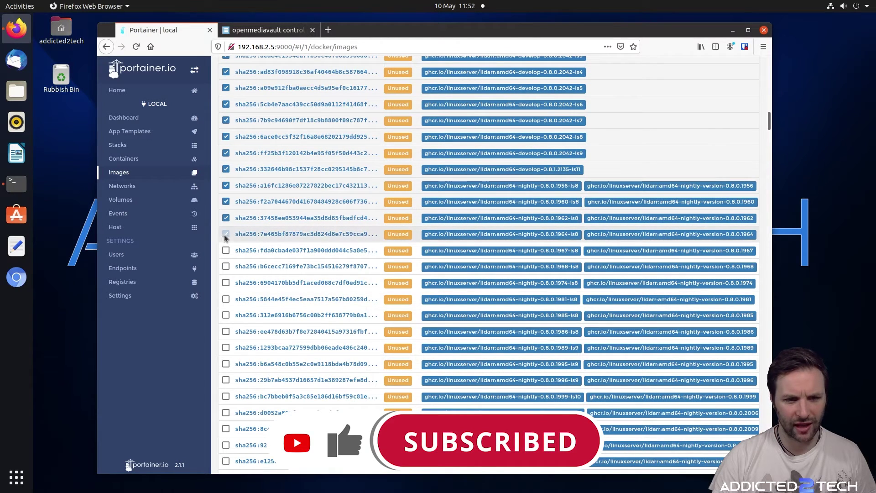
click(226, 251)
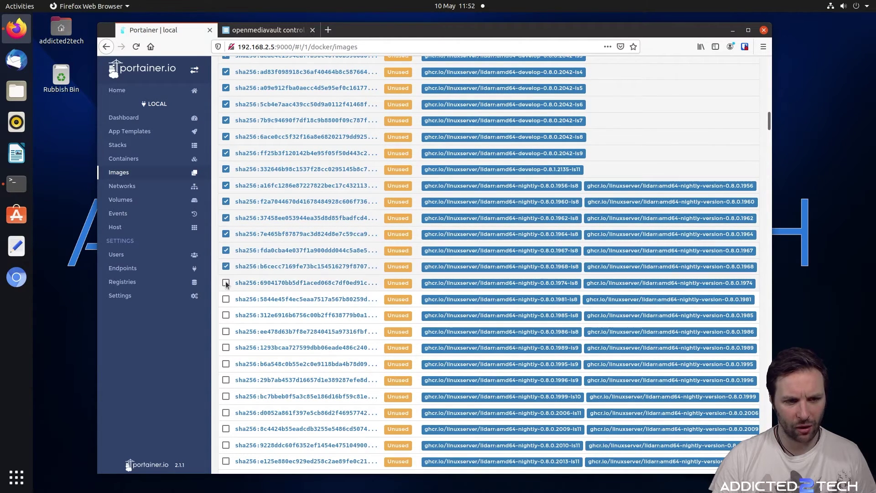
click(226, 283)
click(226, 299)
click(226, 315)
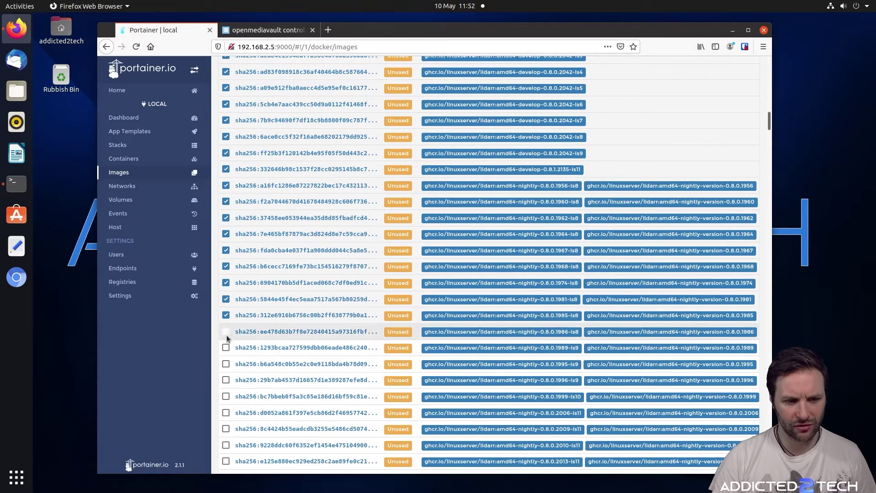
click(226, 331)
click(226, 348)
click(226, 364)
scroll(228, 346, down, 3)
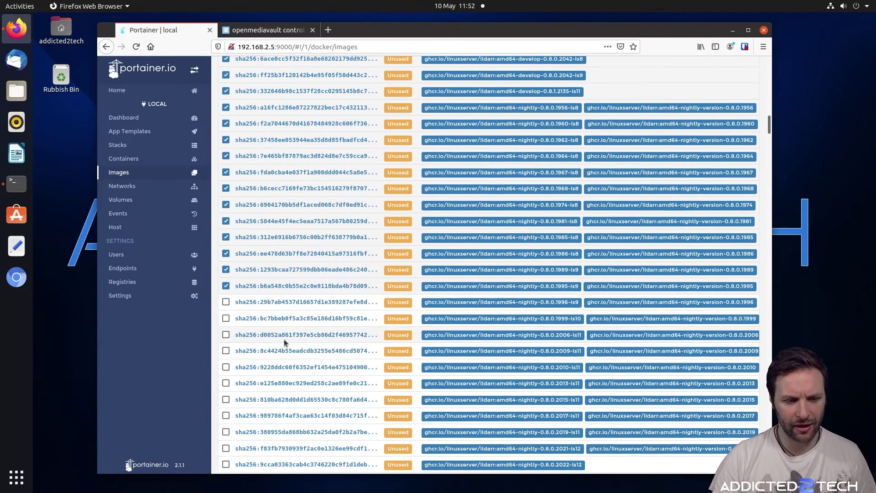
Tick the hash-named unused lidarr images from 29b7ab through 8e45bc
click(226, 302)
click(226, 318)
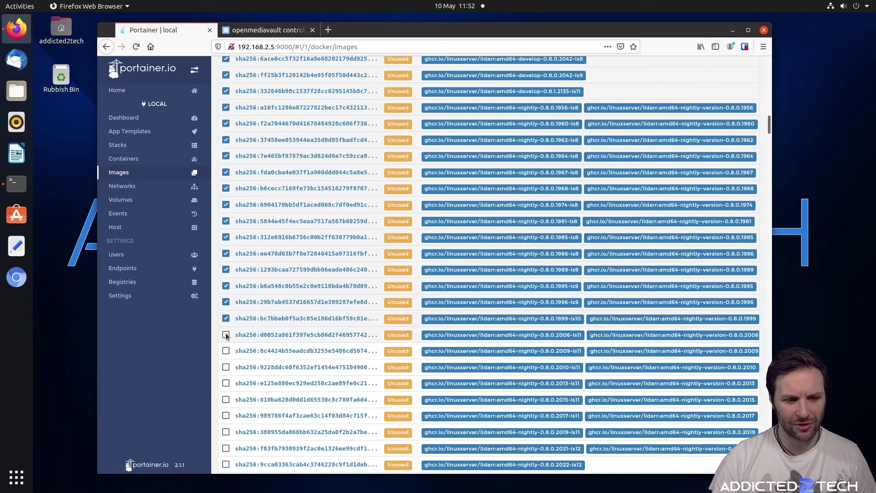
click(226, 334)
scroll(270, 330, down, 2)
scroll(270, 330, down, 1)
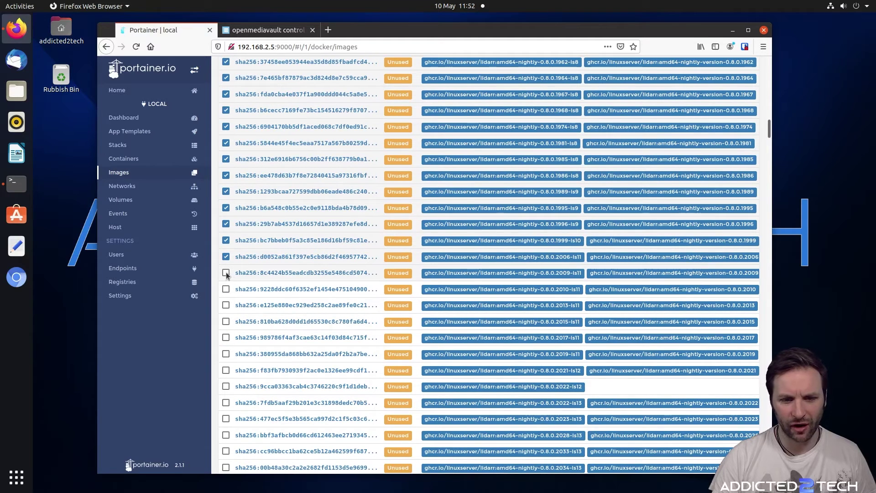
click(226, 273)
click(226, 289)
click(225, 306)
click(226, 321)
click(226, 338)
scroll(227, 338, down, 3)
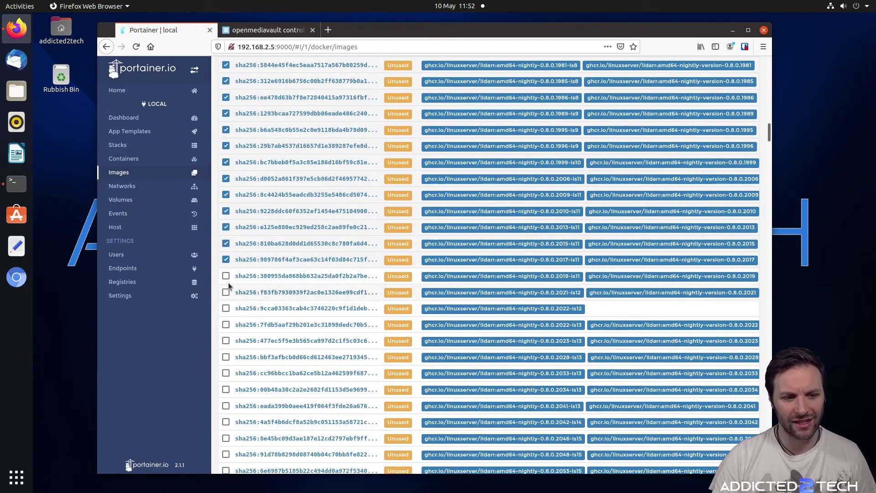
click(226, 293)
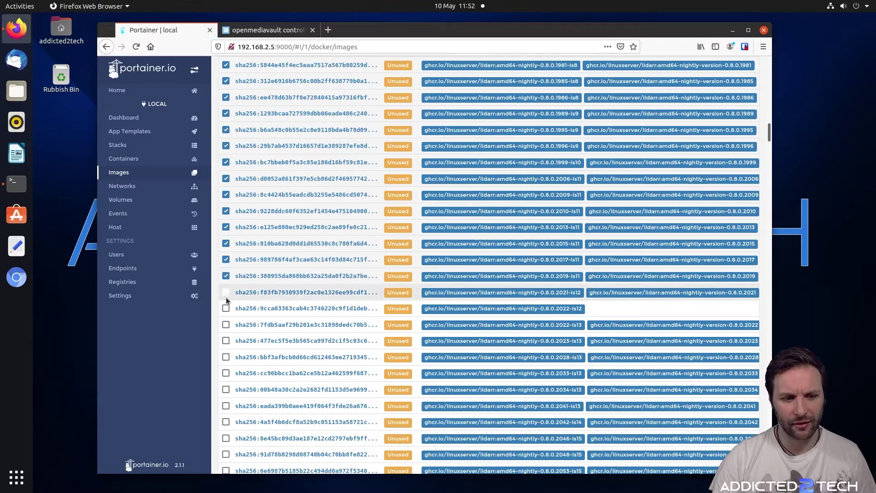
click(226, 309)
click(226, 324)
click(226, 341)
click(226, 357)
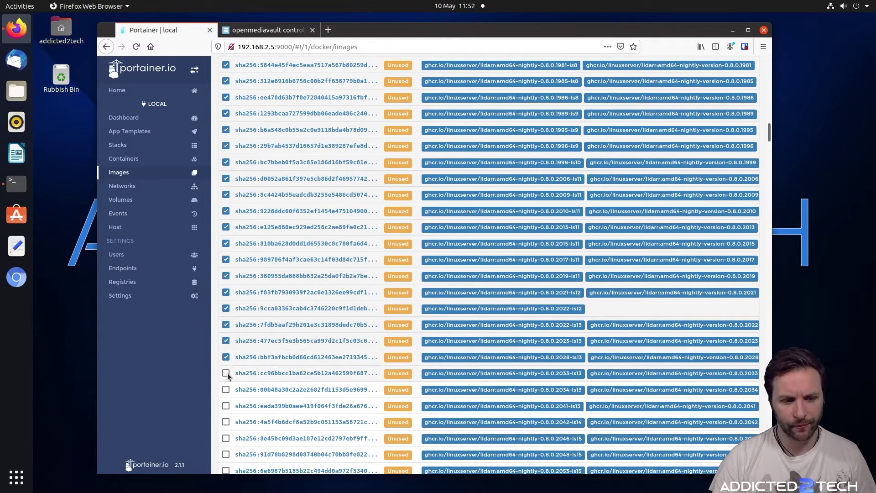
scroll(226, 361, down, 2)
click(226, 309)
click(226, 325)
click(226, 374)
Tick the next unused nightly lidarr images, 91d78b through 1424fadb
scroll(233, 368, down, 2)
scroll(237, 363, down, 1)
click(226, 301)
click(226, 318)
click(226, 333)
scroll(226, 333, down, 1)
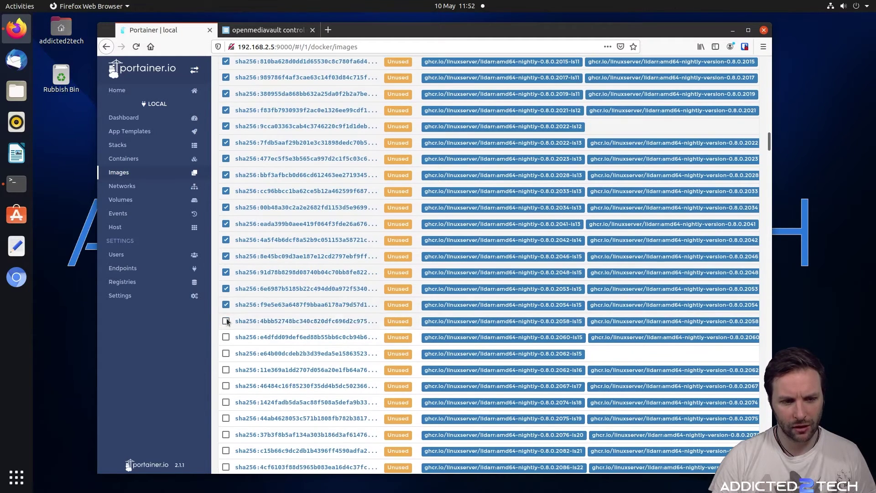
click(226, 321)
click(226, 337)
click(226, 354)
click(226, 371)
scroll(228, 361, down, 2)
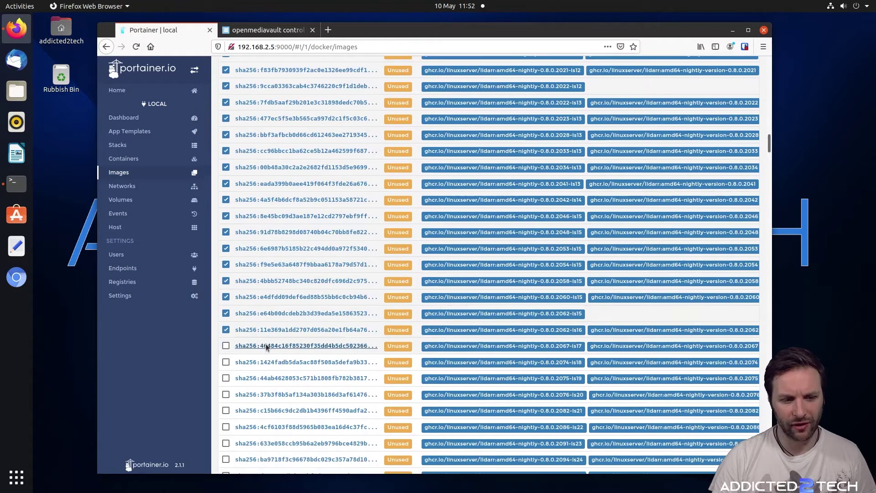
click(226, 350)
Tick the remaining lidarr images 21eafe through bbe1d7, reaching the arm32v7 develop builds
scroll(227, 320, down, 3)
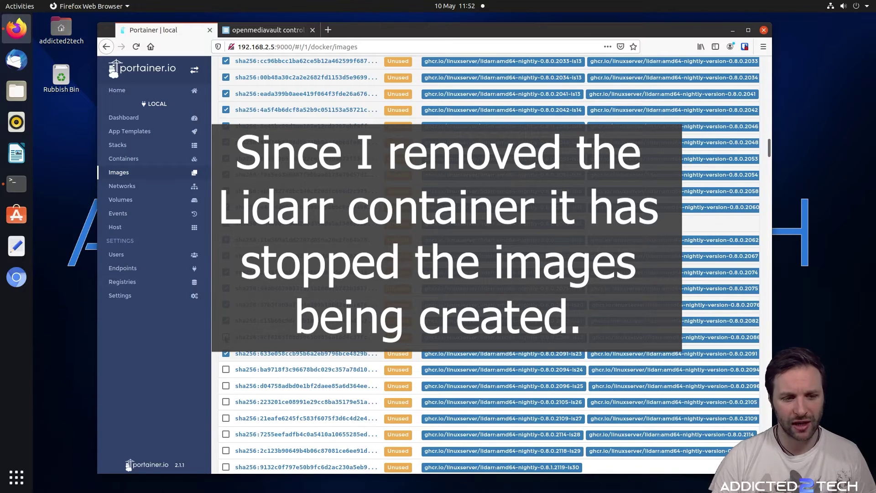
scroll(488, 264, down, 3)
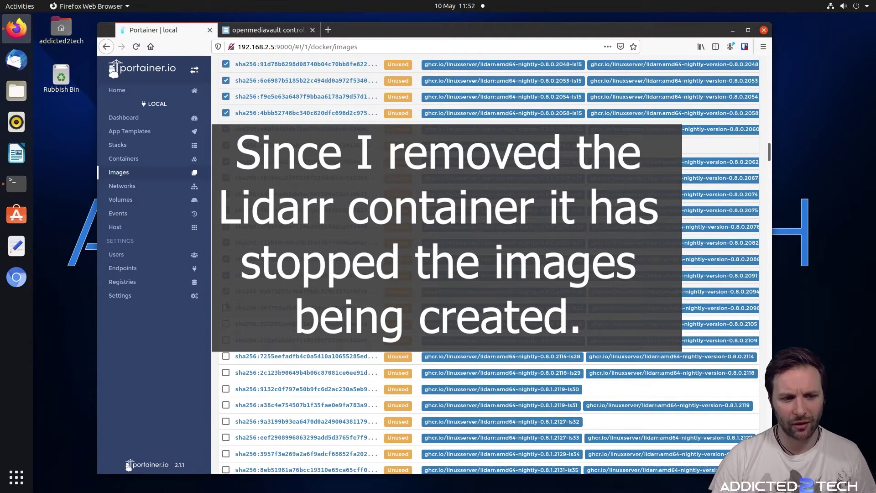
click(226, 340)
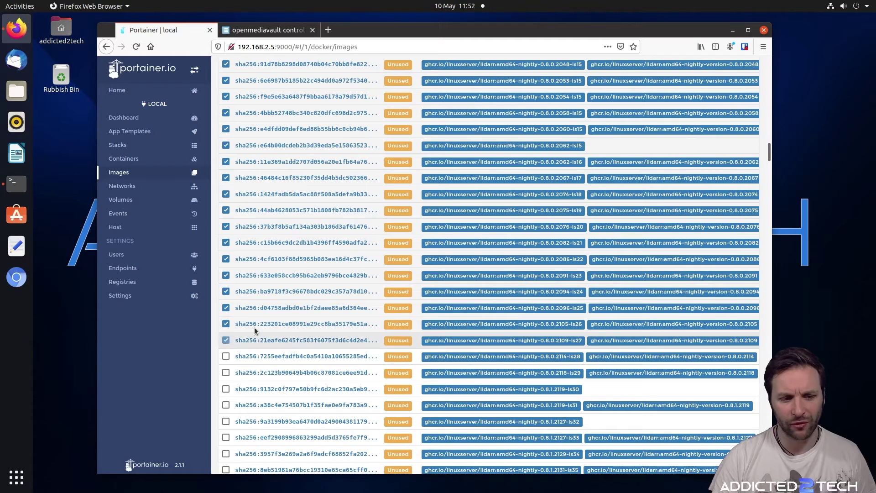
scroll(254, 328, down, 3)
click(226, 278)
click(226, 294)
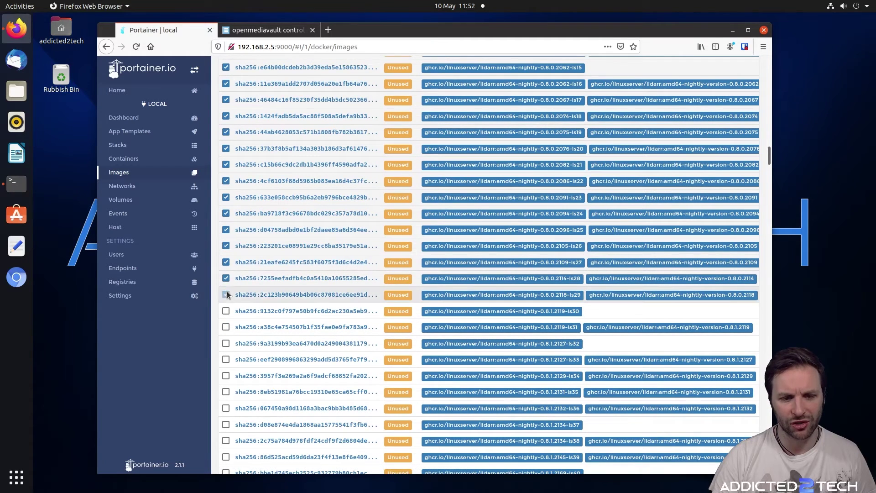
scroll(228, 264, down, 2)
click(226, 259)
click(225, 275)
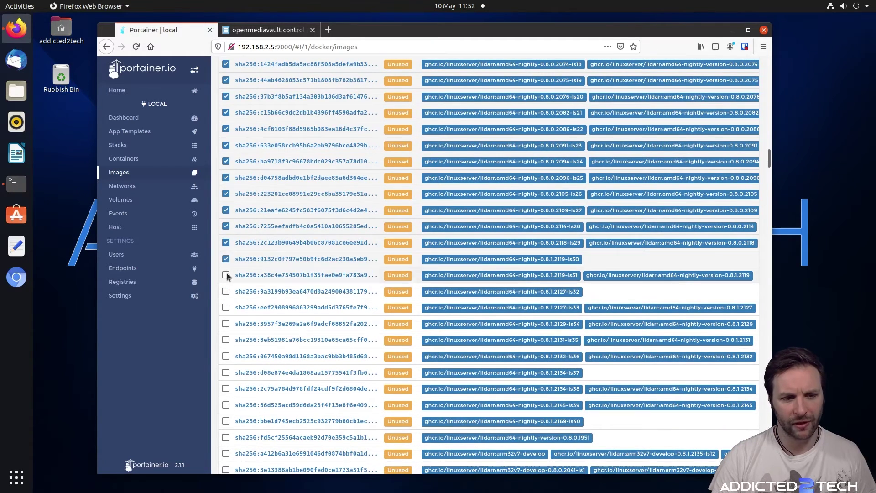
click(226, 292)
click(226, 308)
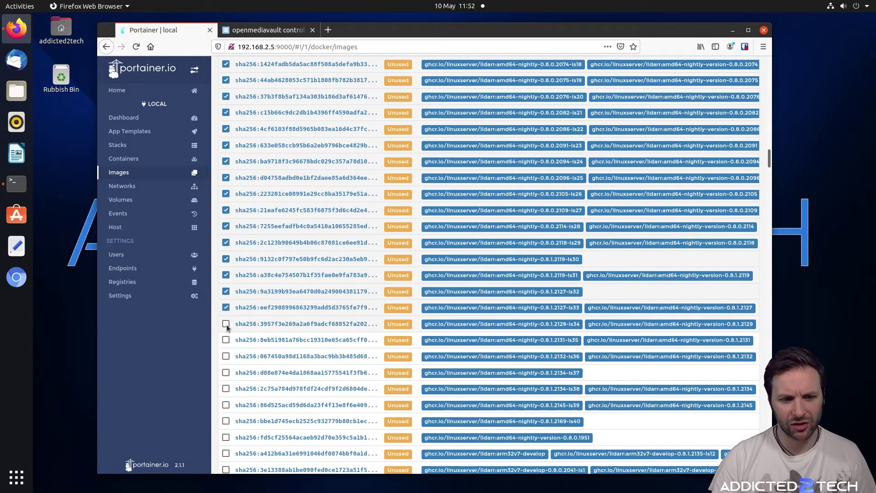
click(226, 323)
scroll(226, 320, down, 3)
click(226, 288)
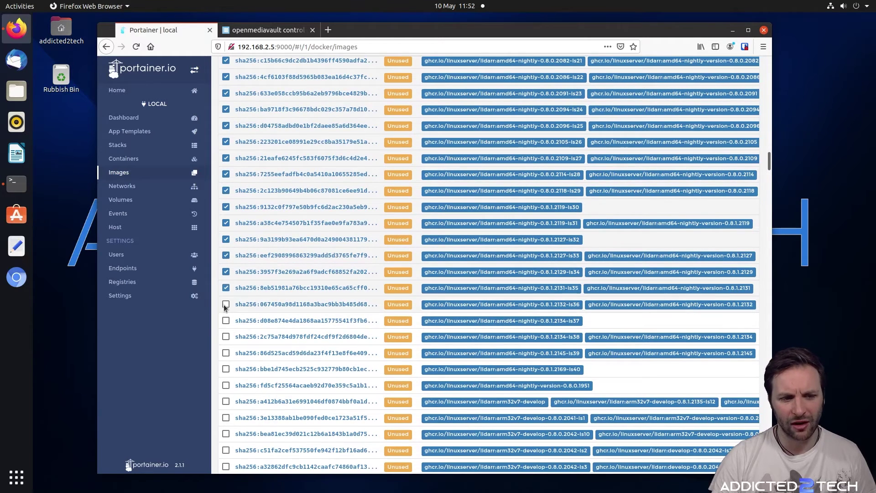
click(226, 305)
click(226, 320)
click(226, 337)
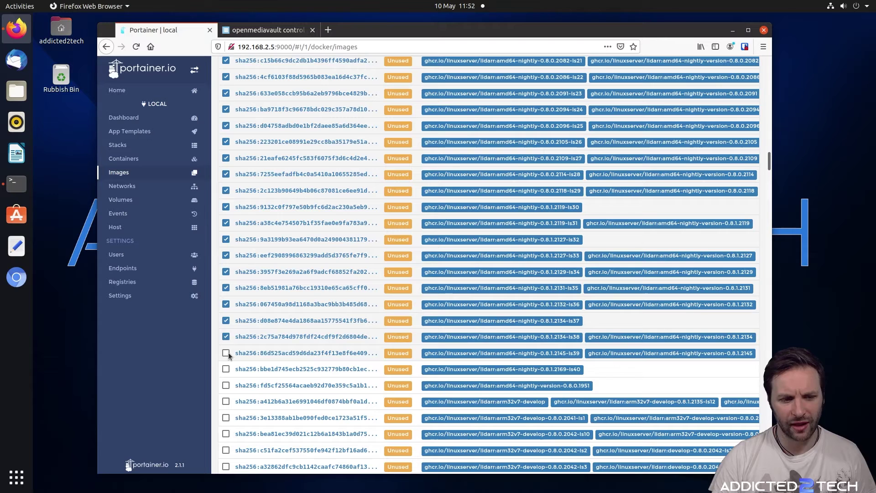
click(226, 353)
click(226, 369)
scroll(288, 345, down, 3)
Tick the unused fd5cf2 lidarr image and the arm32v7 develop lidarr builds
scroll(288, 345, down, 3)
click(226, 255)
click(226, 271)
click(226, 287)
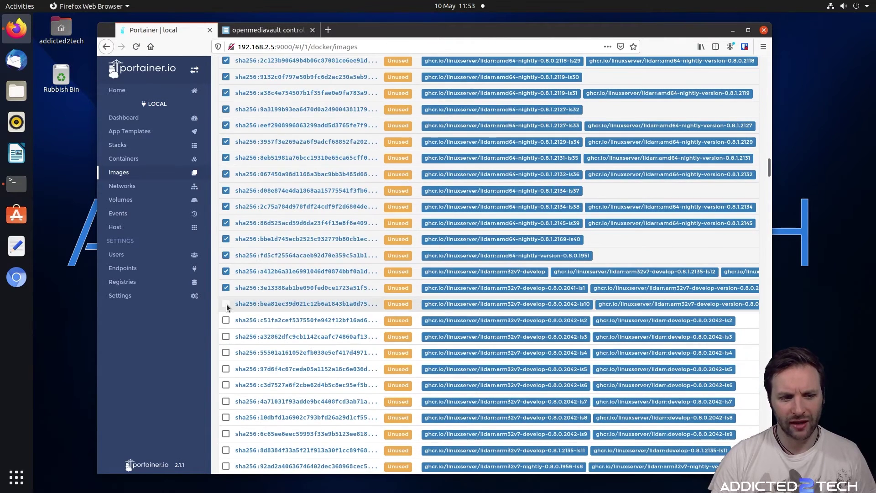
click(226, 304)
click(226, 320)
click(226, 336)
scroll(256, 308, down, 3)
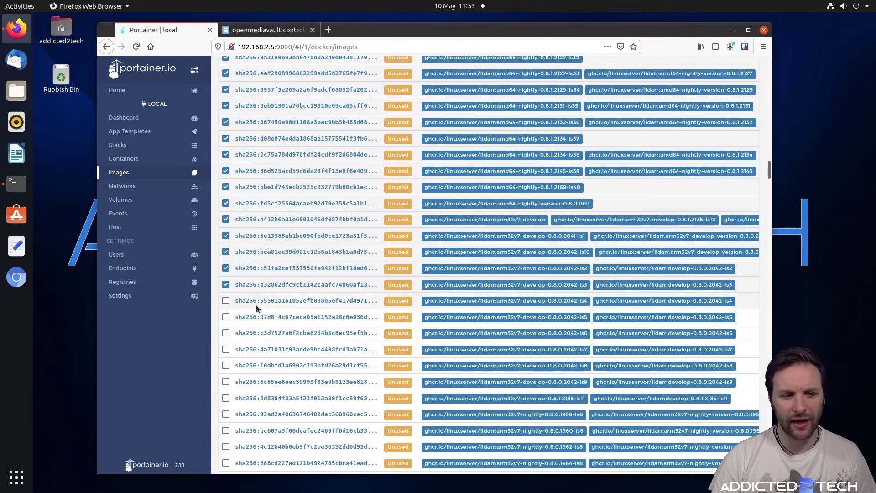
click(226, 301)
scroll(238, 309, down, 3)
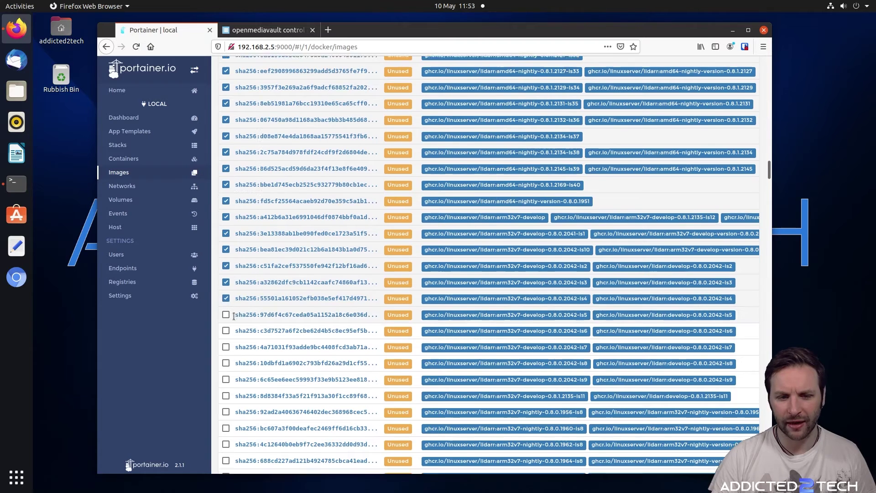
click(226, 265)
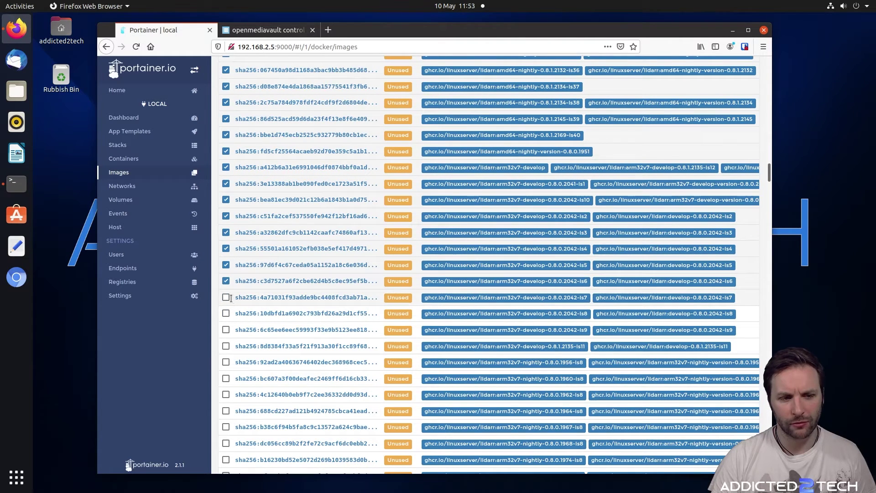
click(226, 298)
scroll(231, 301, down, 1)
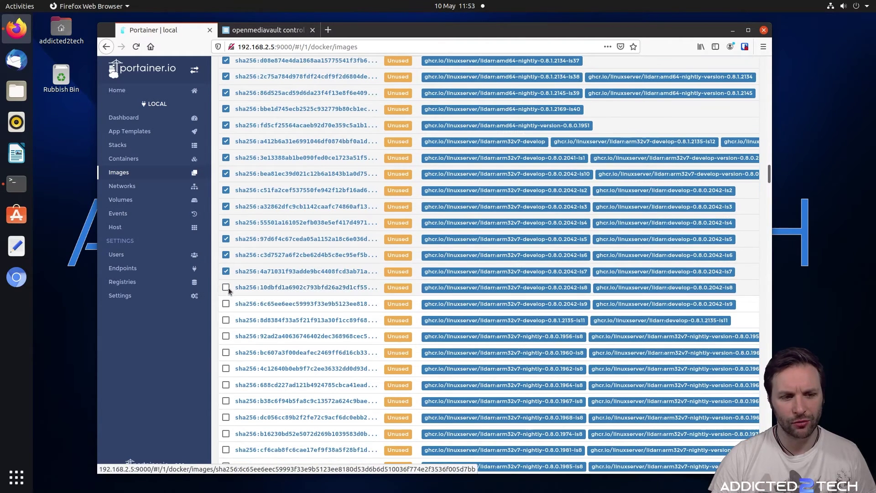
click(226, 288)
click(226, 304)
click(226, 320)
scroll(281, 304, down, 2)
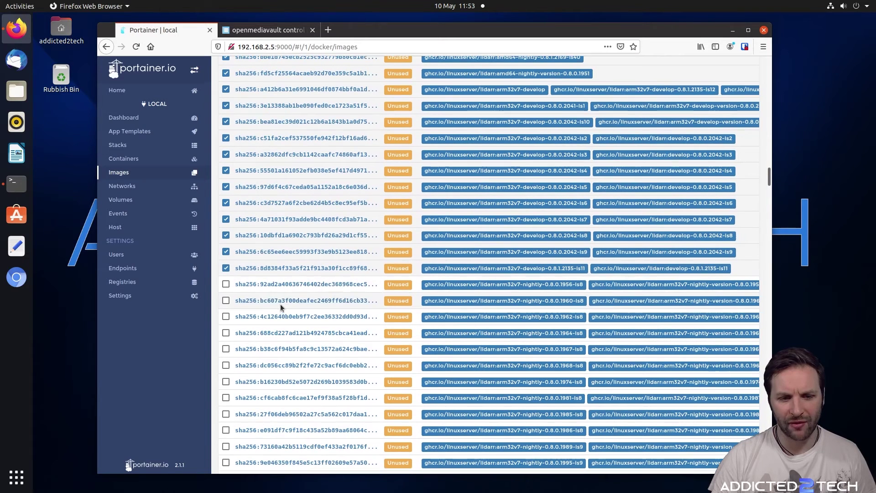
Tick all the unused arm32v7 nightly lidarr images further down the list
click(225, 284)
click(226, 301)
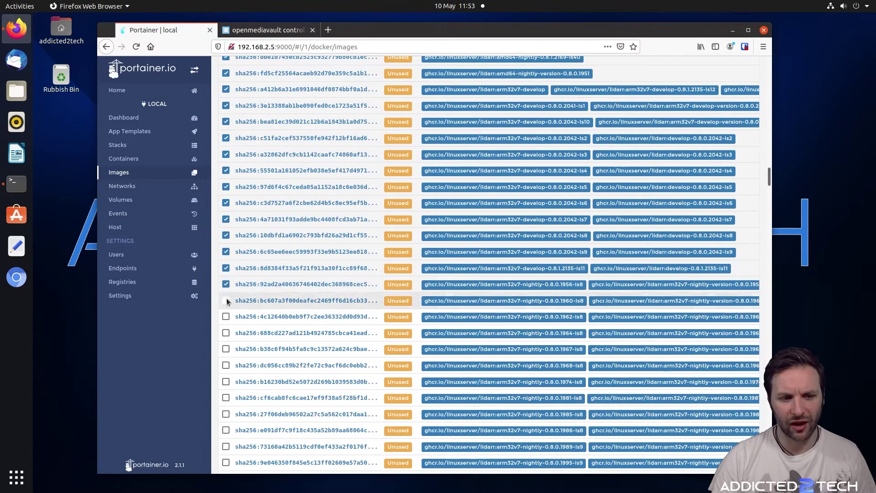
click(226, 316)
scroll(246, 301, down, 3)
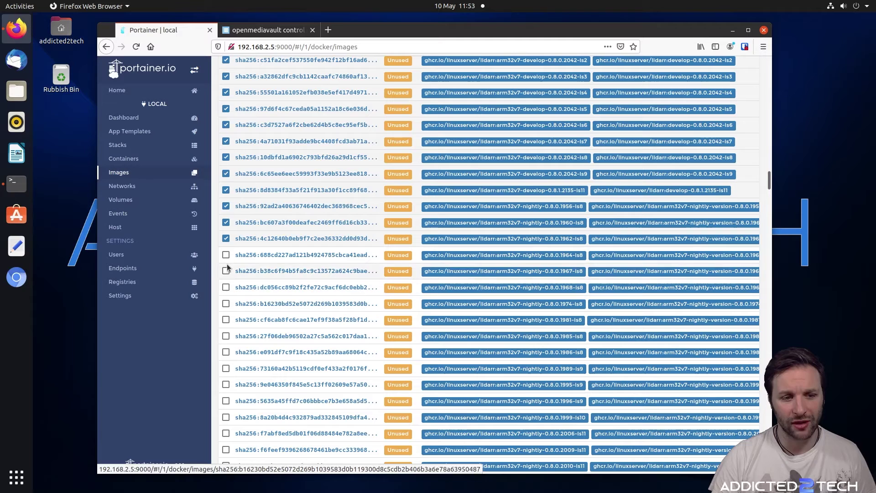
click(226, 255)
click(226, 271)
click(226, 288)
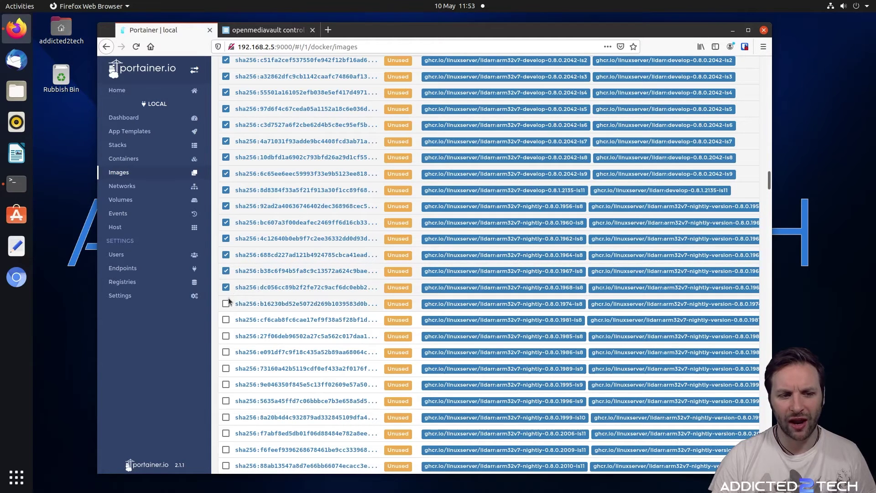
click(226, 304)
click(226, 320)
scroll(228, 297, down, 3)
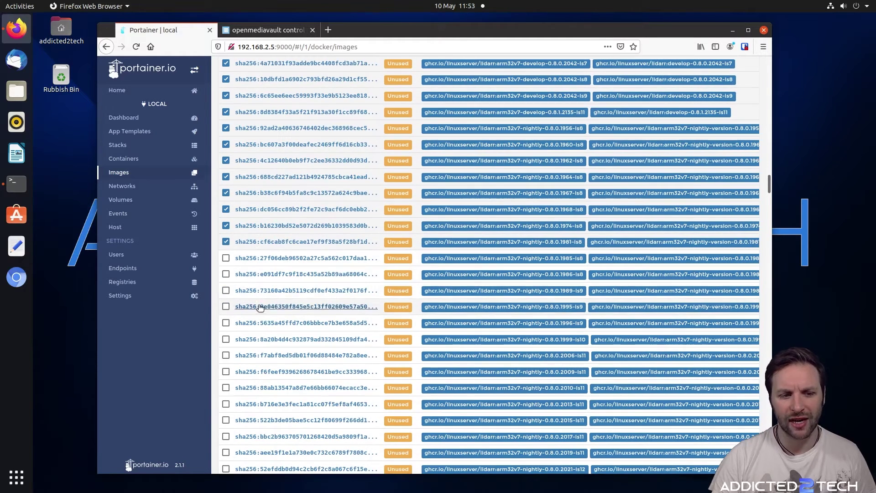
click(226, 274)
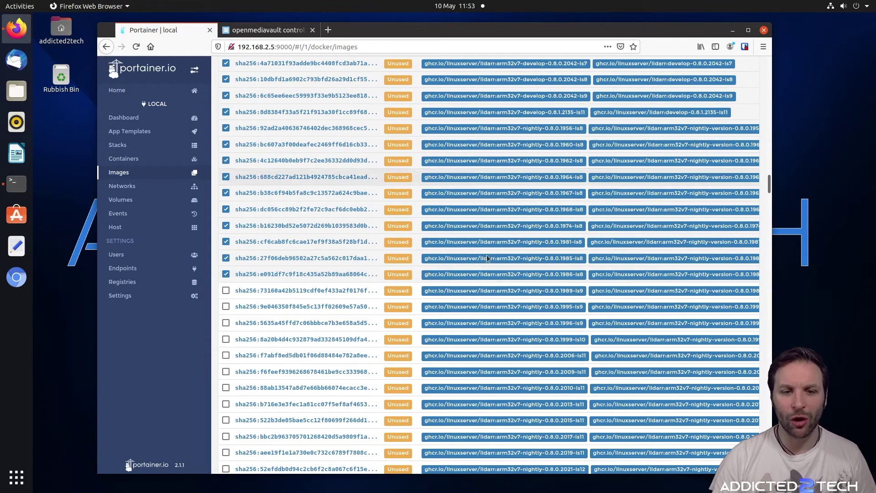
click(226, 291)
click(226, 306)
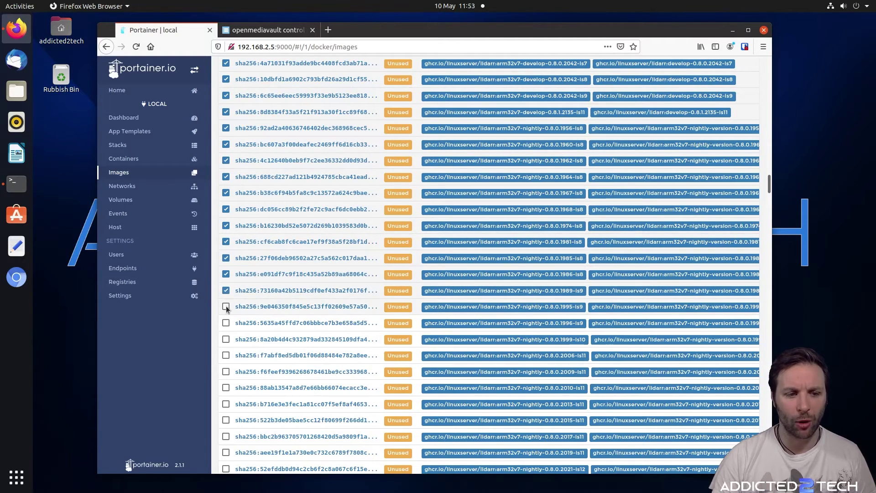
scroll(310, 300, down, 2)
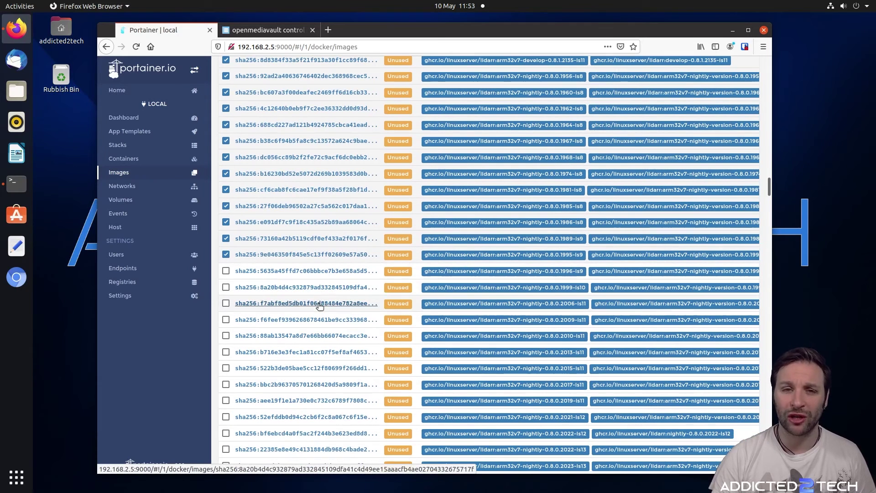
click(225, 288)
scroll(226, 287, down, 3)
click(226, 225)
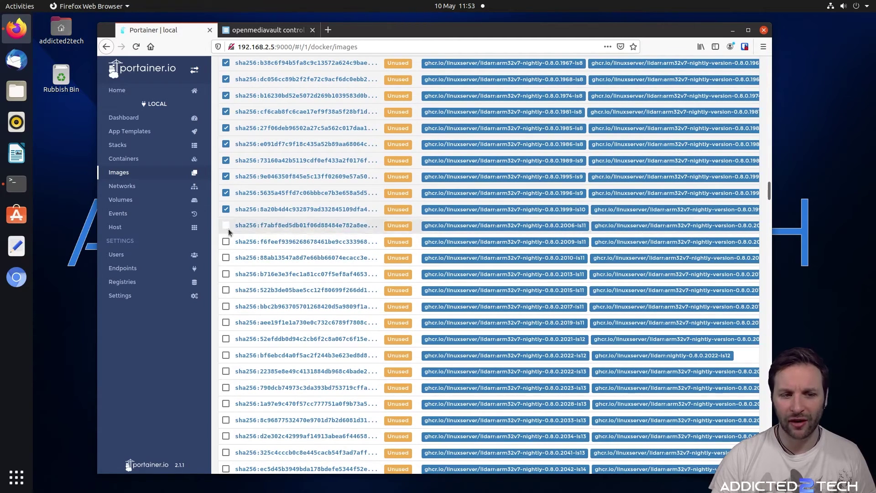
click(226, 242)
click(226, 258)
click(226, 275)
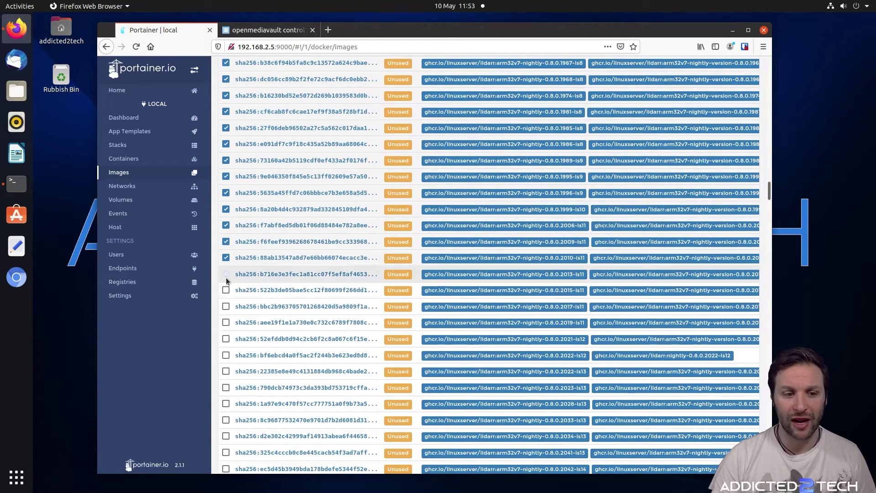
Tick the remaining unused lidarr builds through the arm64v8 nightly ones, then return to the top
click(226, 306)
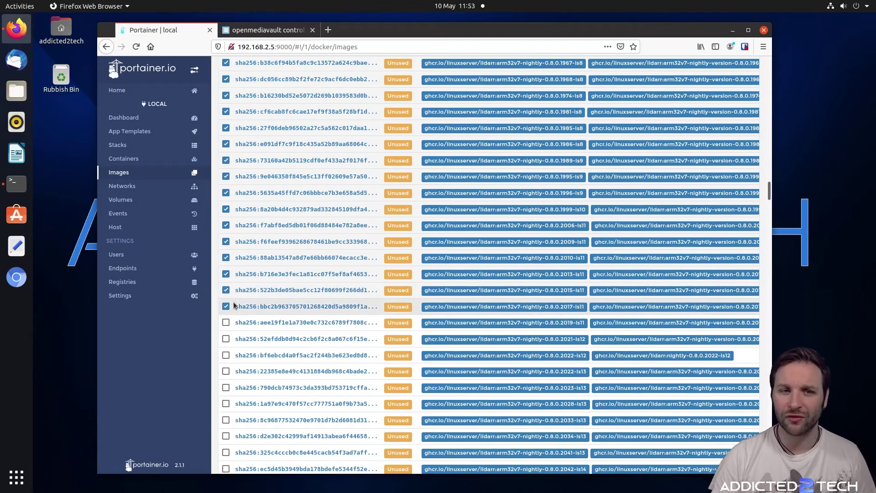
scroll(226, 302, down, 3)
click(226, 245)
scroll(228, 283, down, 5)
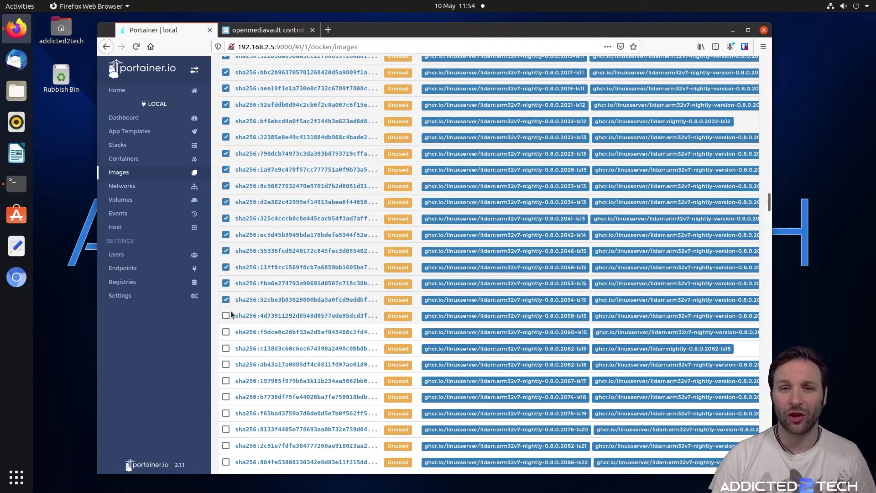
shift+click(231, 311)
scroll(231, 311, down, 3)
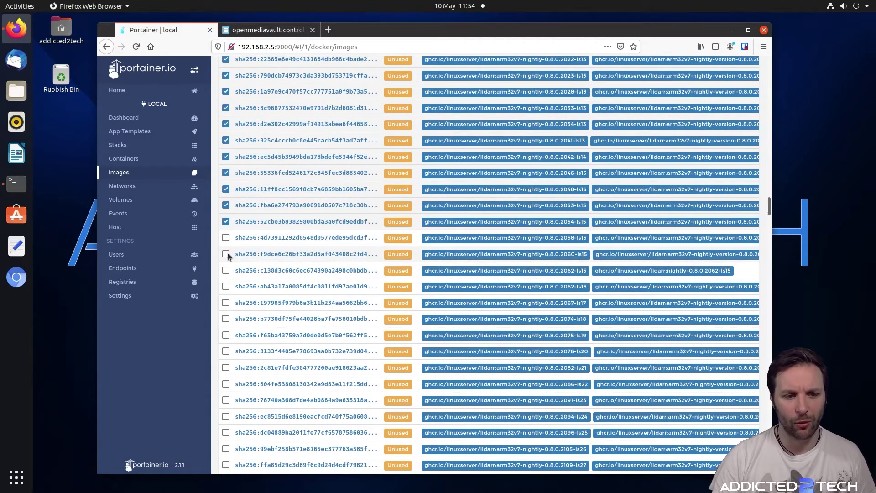
click(226, 238)
click(226, 254)
click(226, 270)
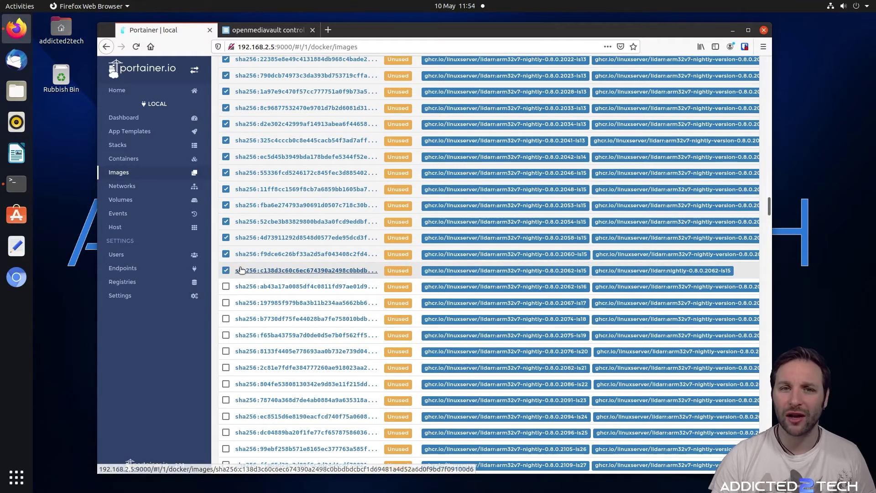
scroll(226, 270, down, 3)
click(226, 225)
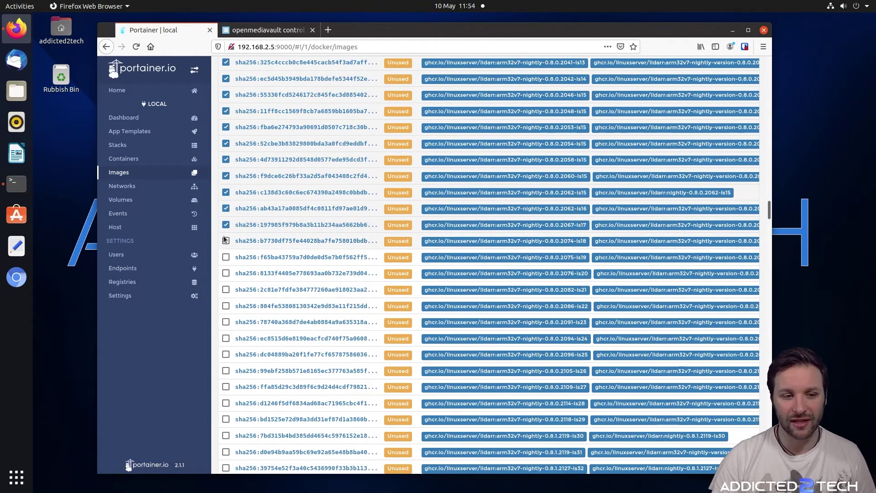
click(225, 242)
scroll(226, 242, down, 3)
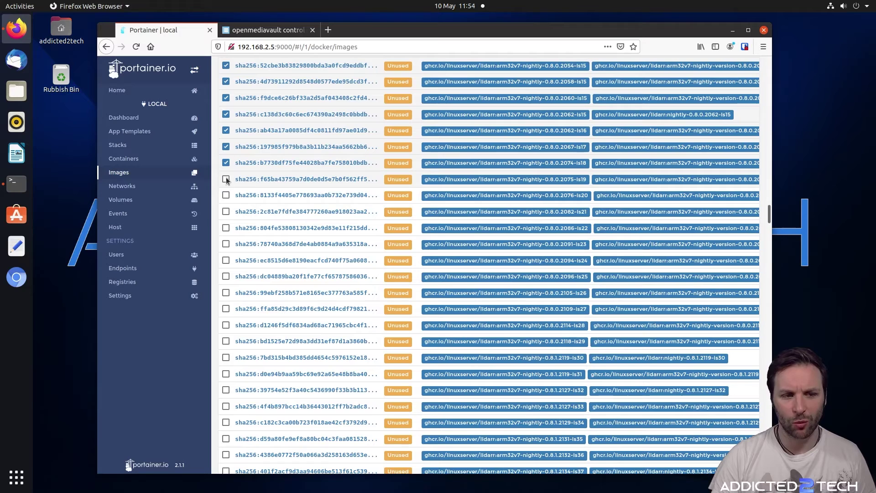
click(226, 179)
click(226, 195)
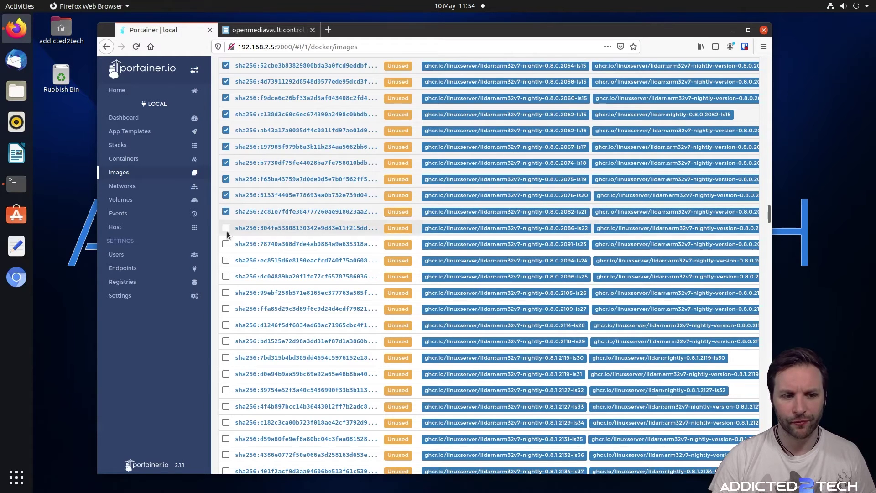
click(226, 228)
click(226, 260)
click(226, 277)
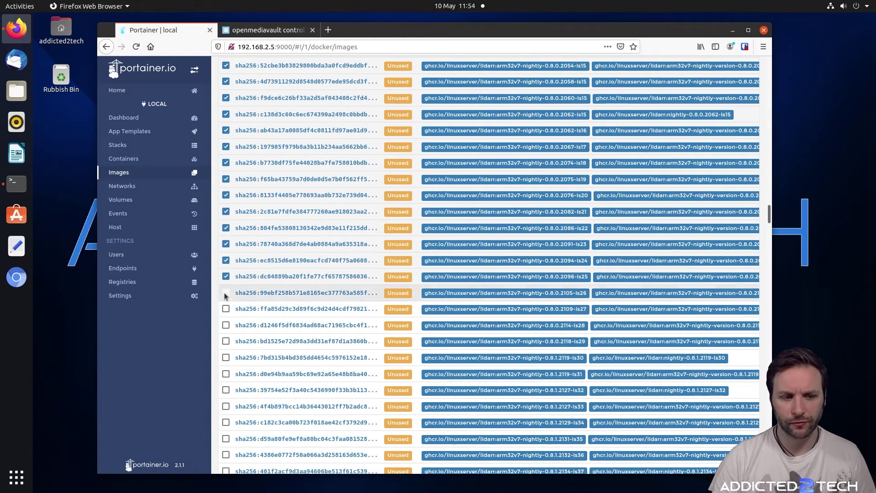
scroll(244, 304, down, 2)
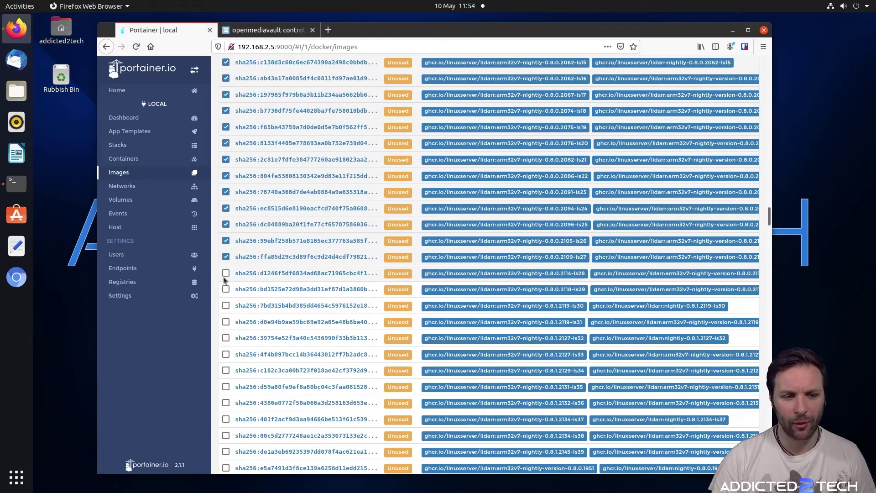
scroll(228, 293, down, 7)
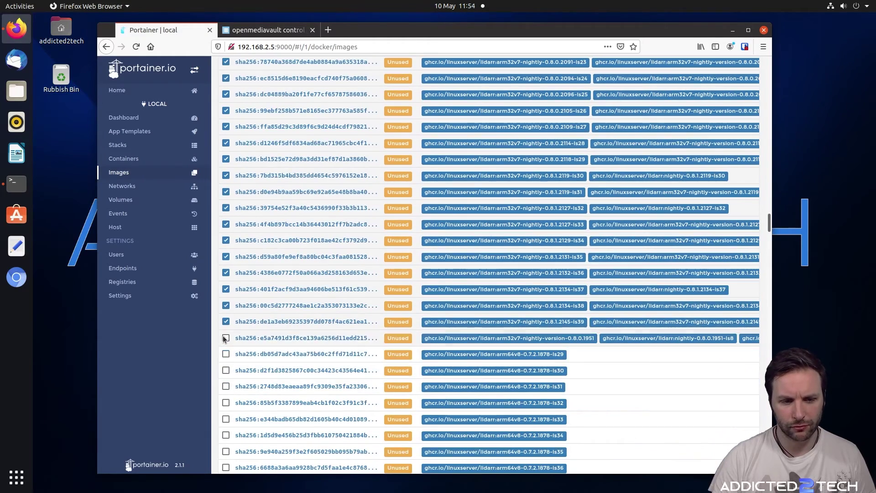
shift+click(226, 351)
scroll(227, 368, down, 17)
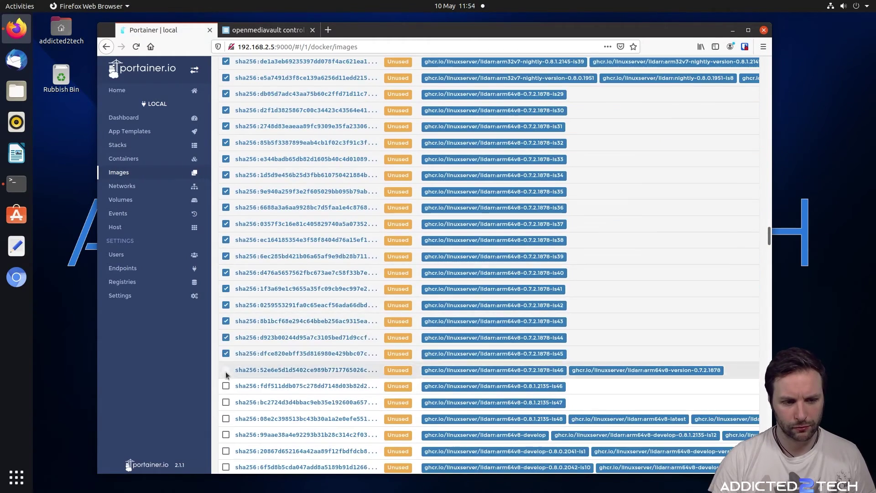
shift+click(226, 217)
scroll(226, 380, down, 7)
shift+click(226, 279)
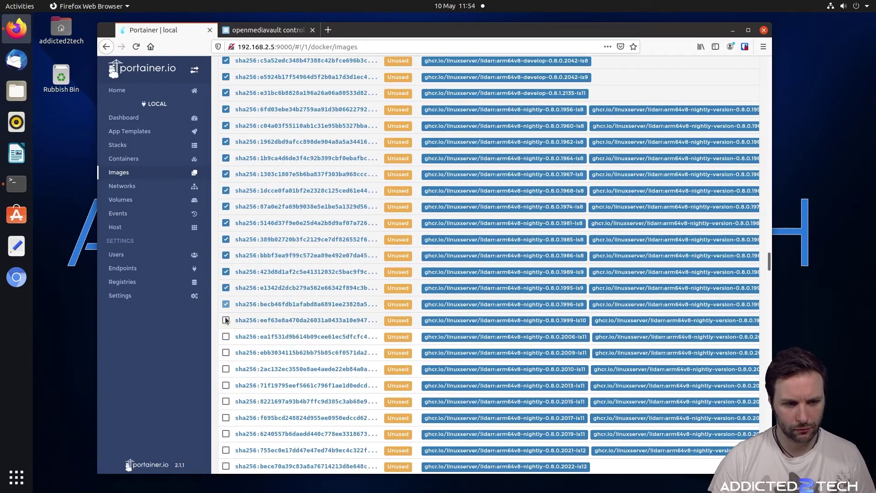
scroll(227, 311, down, 13)
shift+click(227, 275)
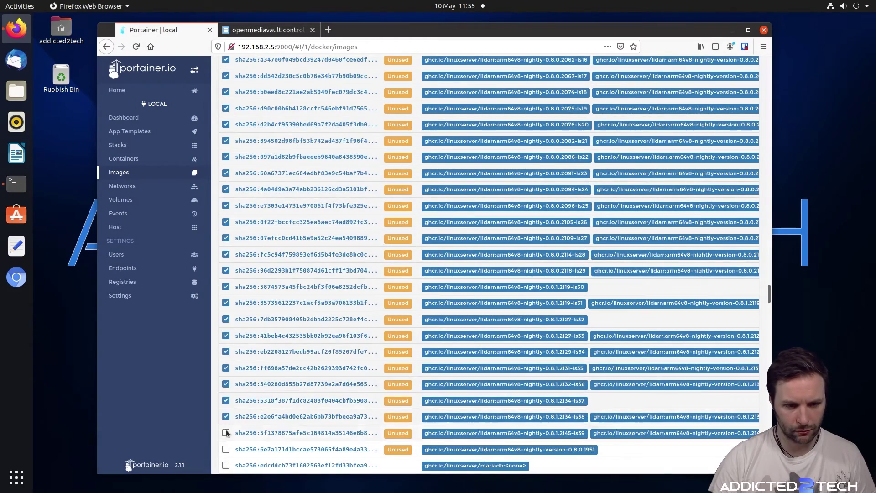
scroll(226, 411, down, 18)
shift+click(226, 293)
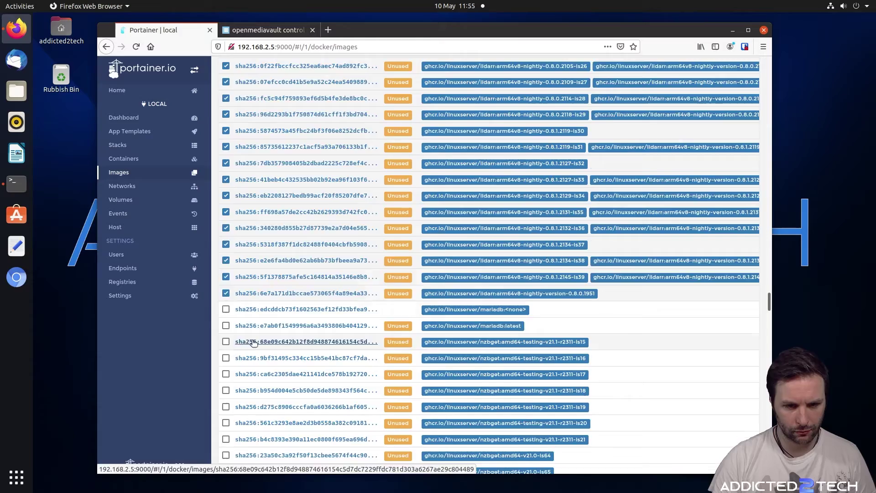
scroll(375, 327, down, 20)
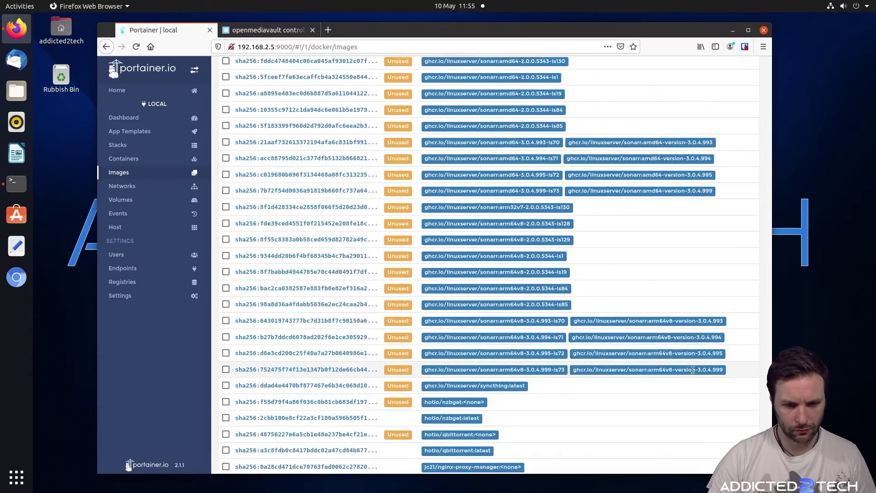
scroll(692, 370, down, 10)
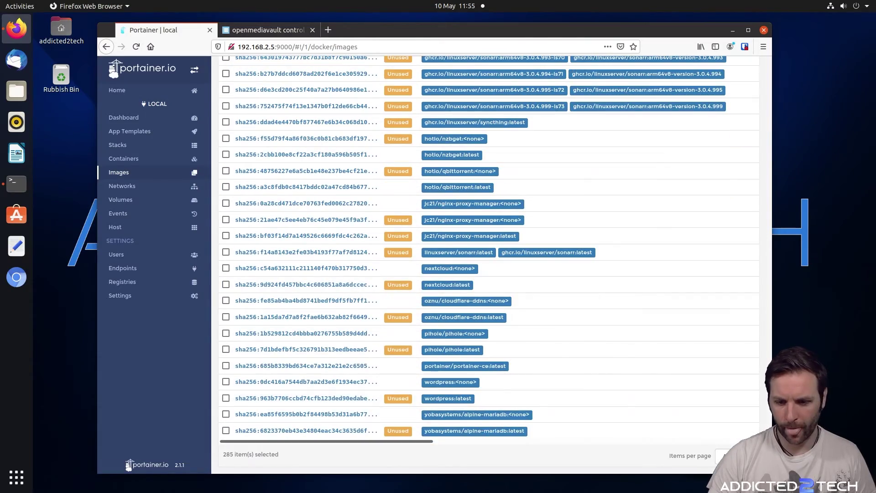
scroll(768, 291, up, 15)
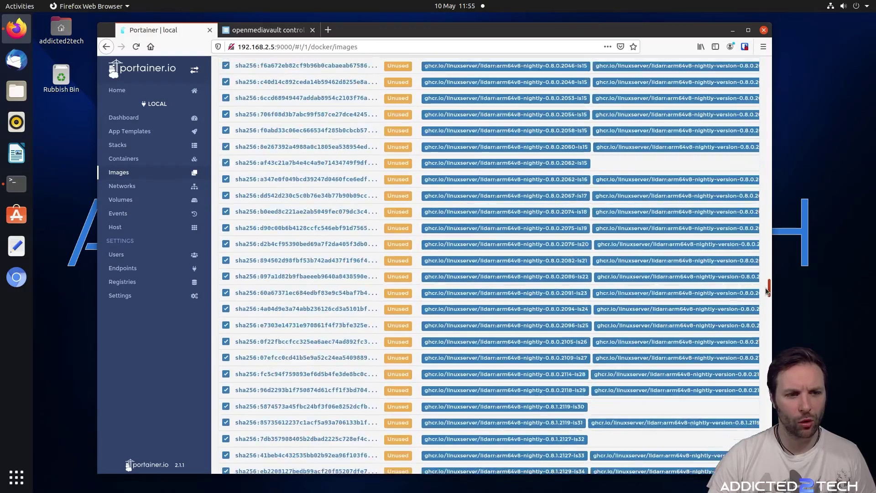
scroll(767, 291, up, 5)
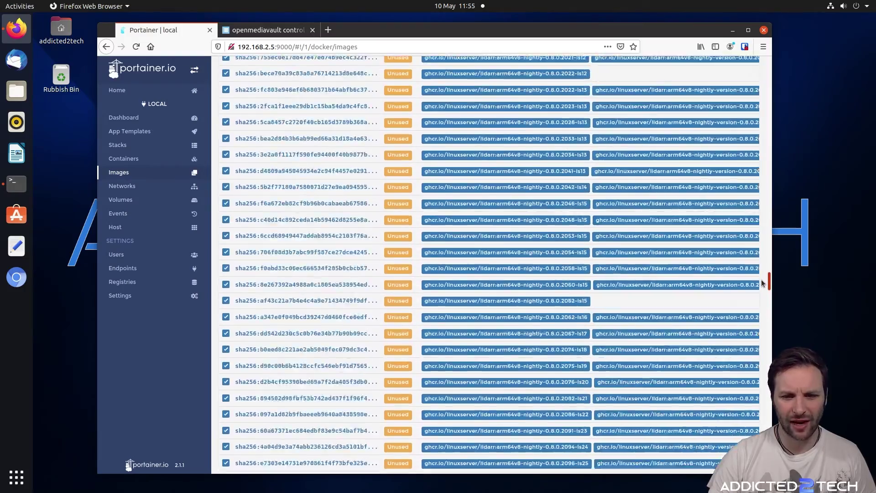
drag(762, 283, 752, 71)
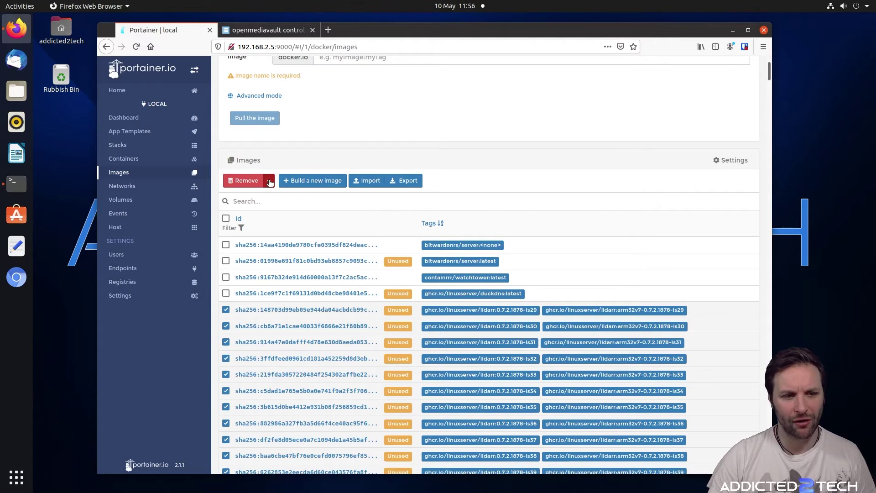
Force Remove the selected lidarr images and confirm 'Remove the image'
click(270, 183)
click(256, 197)
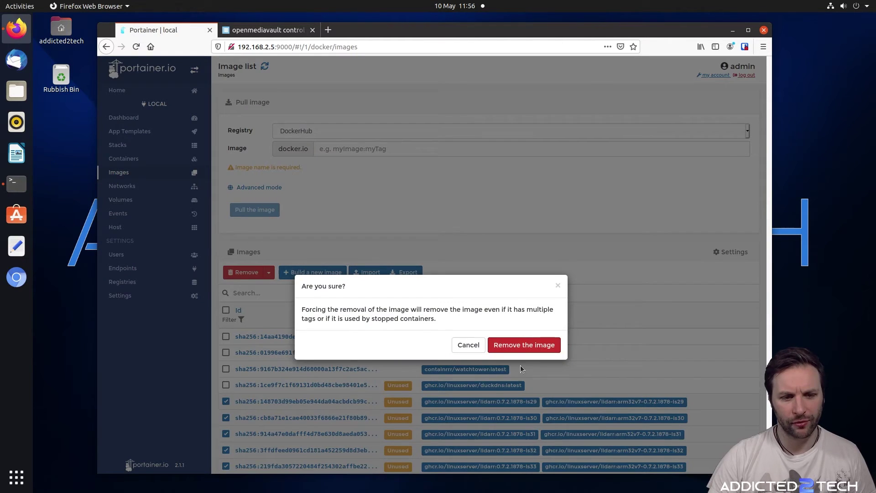
click(519, 345)
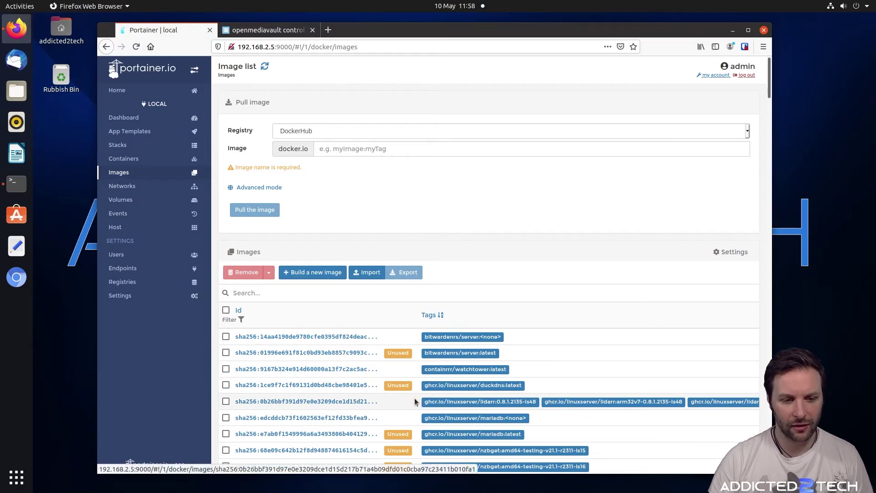
Tick the unused bitwardenrs, duckdns and mariadb latest images plus nzbget testing and ls17–ls21 builds
scroll(507, 399, down, 2)
scroll(522, 366, down, 15)
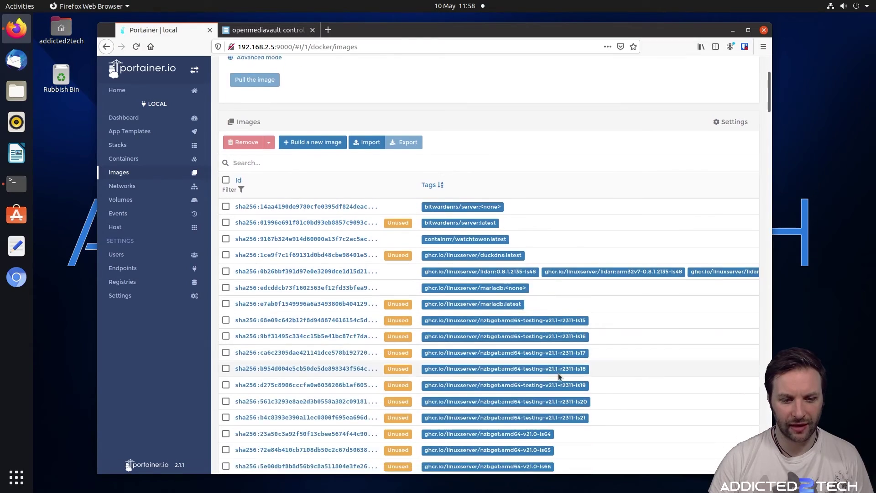
scroll(592, 376, down, 20)
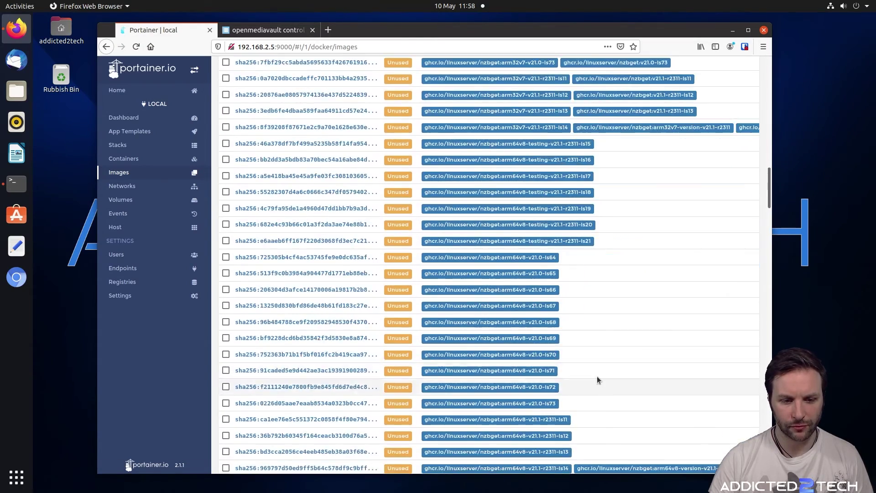
scroll(462, 346, down, 20)
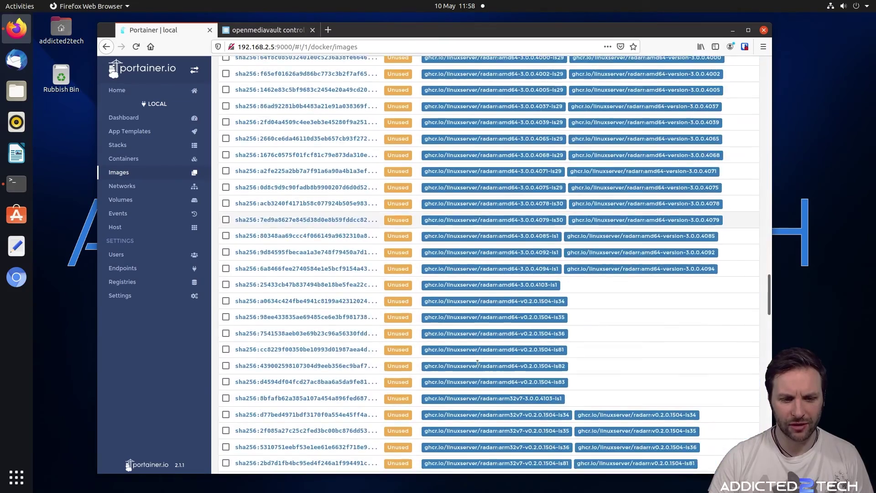
scroll(485, 374, down, 5)
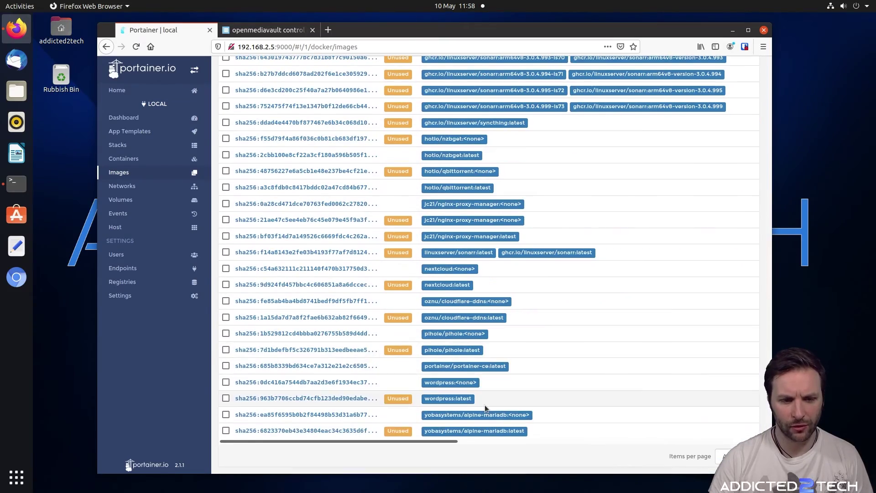
scroll(497, 146, up, 20)
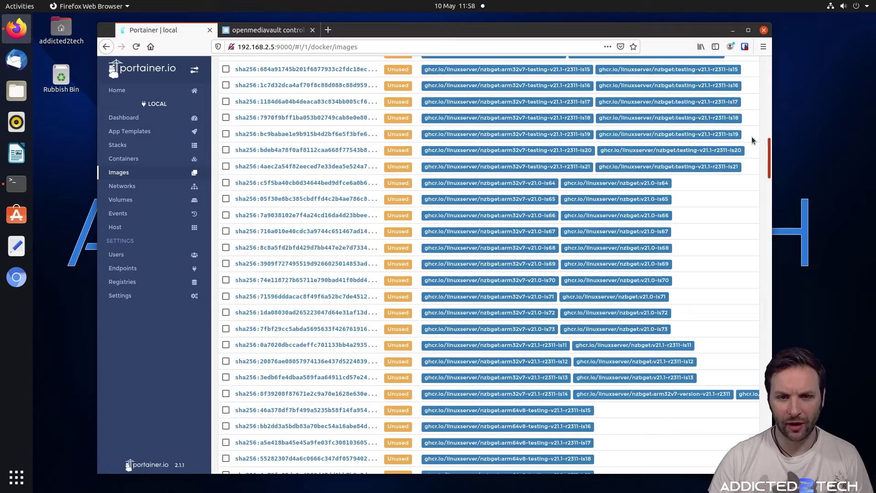
scroll(497, 146, down, 5)
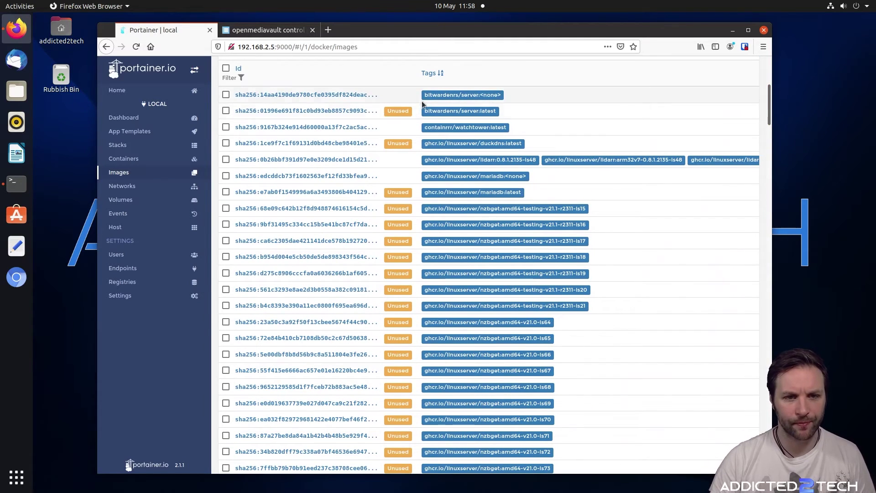
click(226, 111)
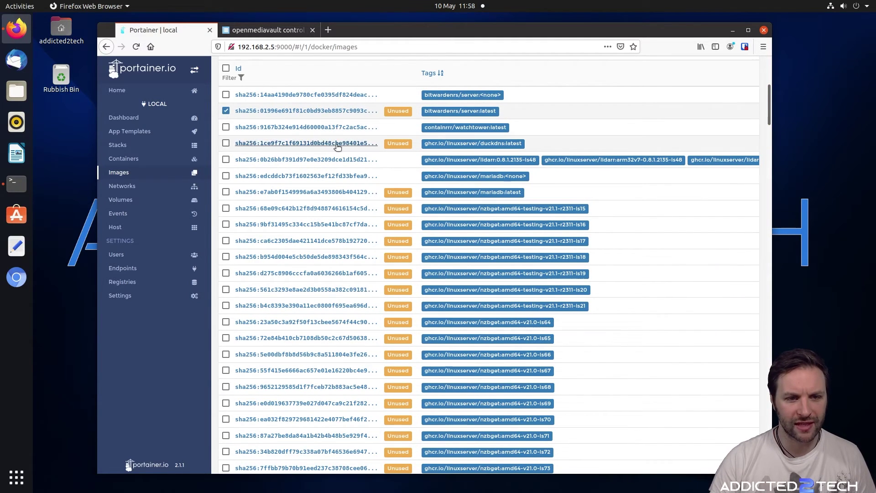
click(226, 143)
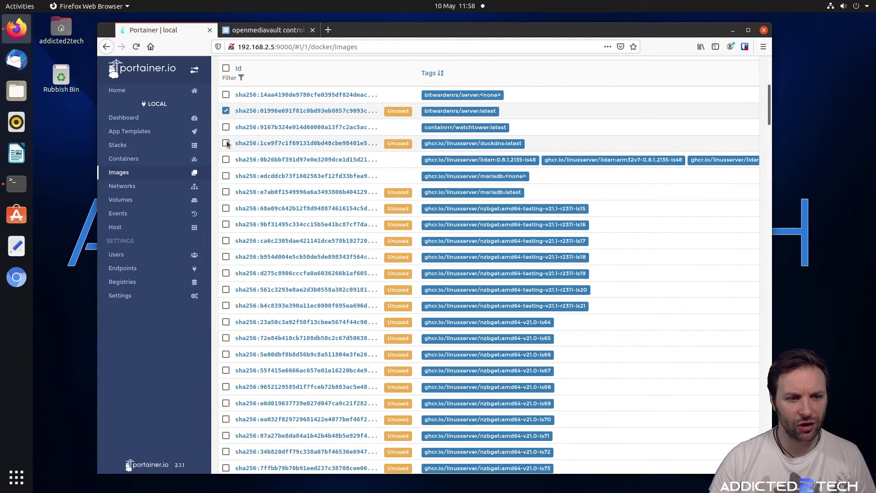
click(226, 192)
click(226, 208)
click(226, 224)
click(226, 241)
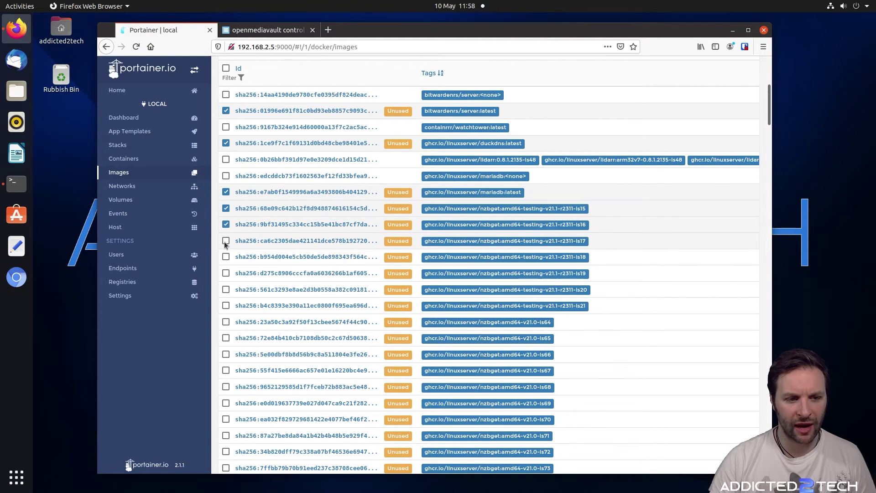
click(226, 257)
click(226, 273)
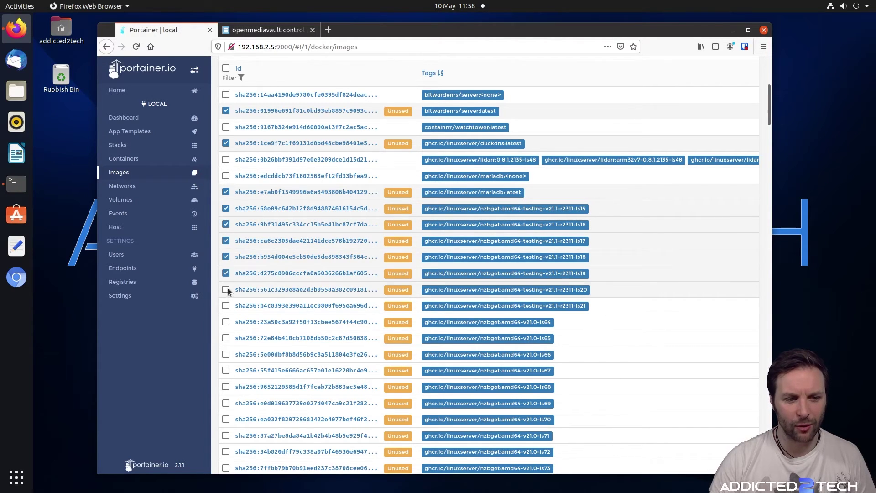
click(226, 290)
click(226, 306)
Tick the unused nzbget ls64–ls73 and v21.1-ls11 images and nextcloud:latest
scroll(237, 303, down, 4)
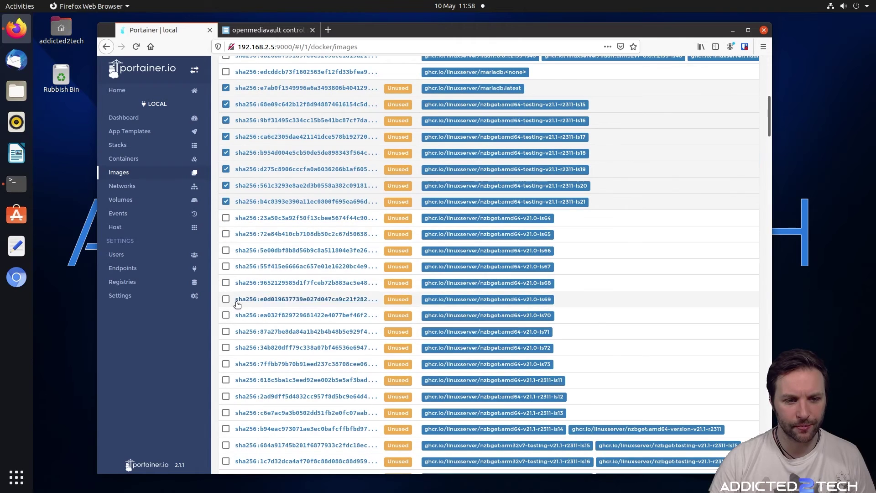
click(226, 217)
click(226, 234)
click(226, 250)
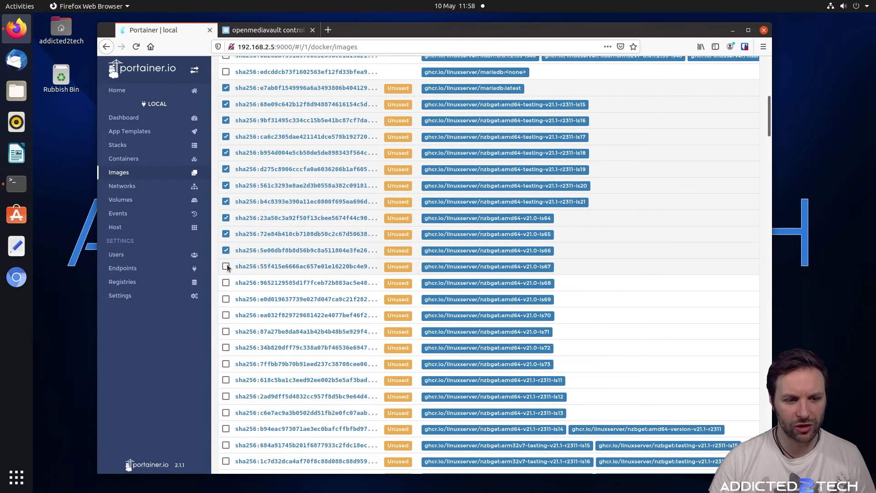
click(226, 266)
scroll(226, 267, down, 2)
click(226, 230)
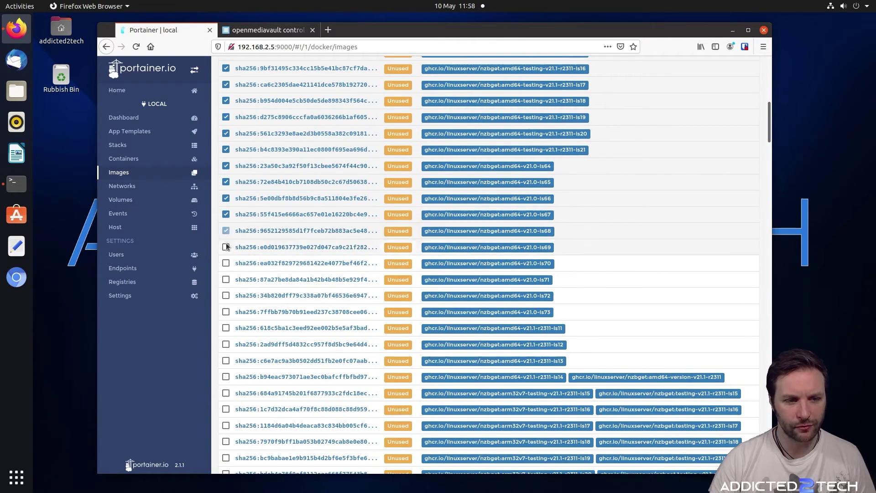
click(226, 247)
click(226, 264)
click(226, 280)
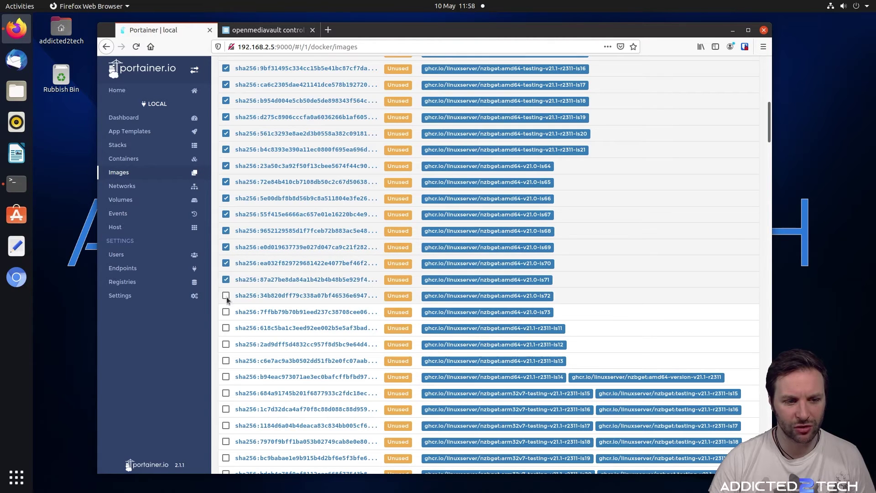
click(226, 296)
click(226, 311)
click(226, 328)
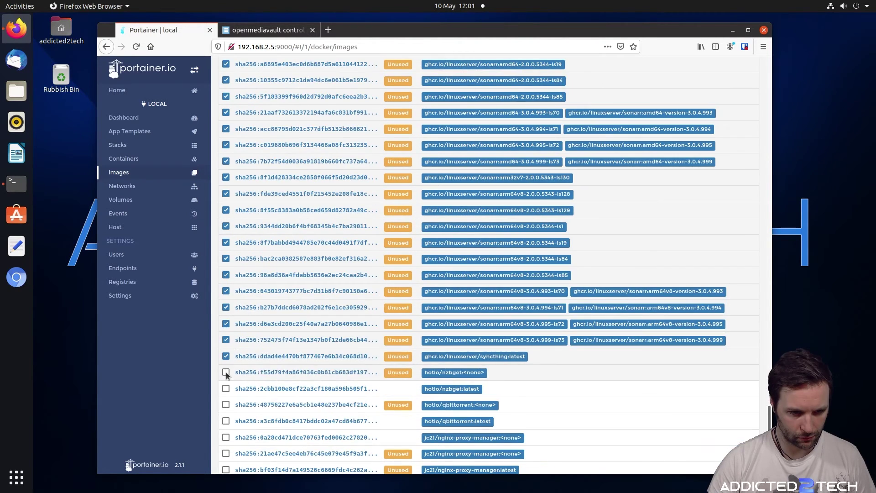
scroll(488, 265, down, 5)
click(226, 363)
scroll(224, 365, down, 5)
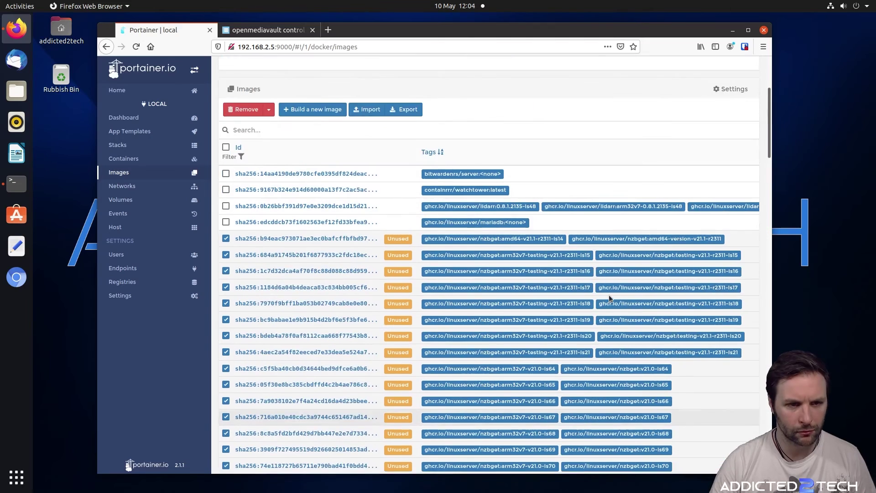
scroll(376, 223, up, 5)
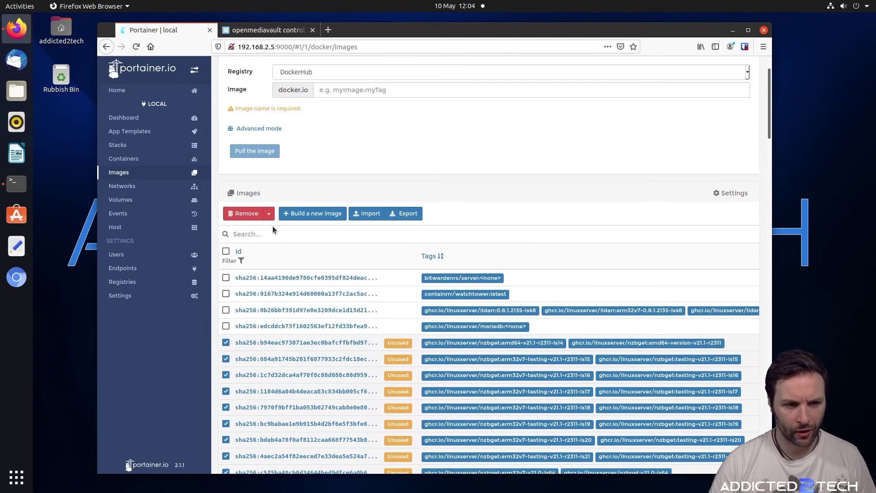
Force Remove all selected unused images, including the nzbget arm32v7 builds, and confirm
click(269, 214)
click(267, 231)
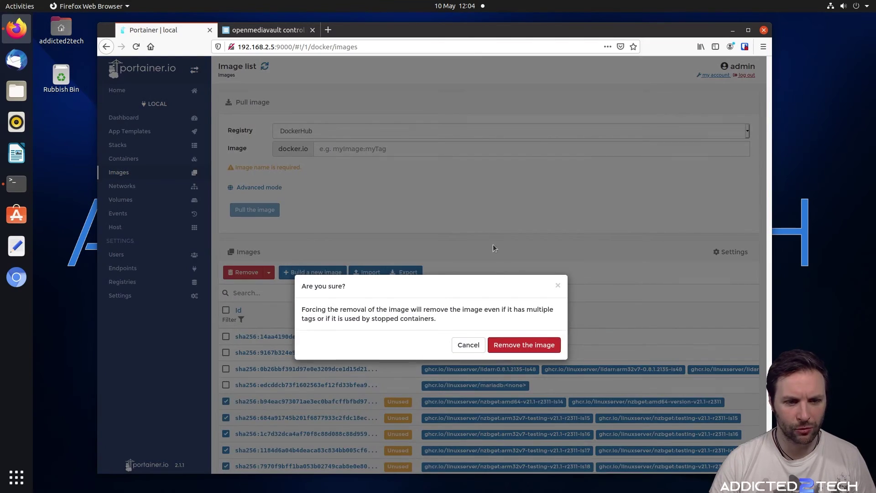
click(522, 346)
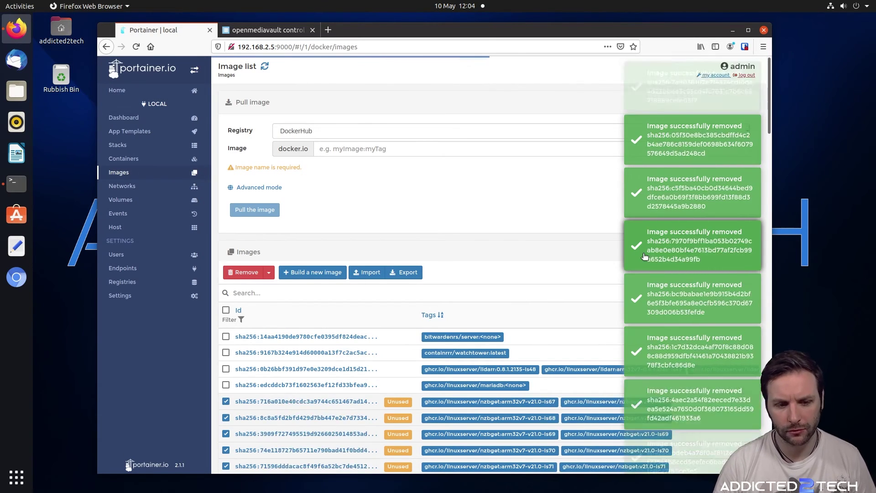
scroll(552, 191, down, 3)
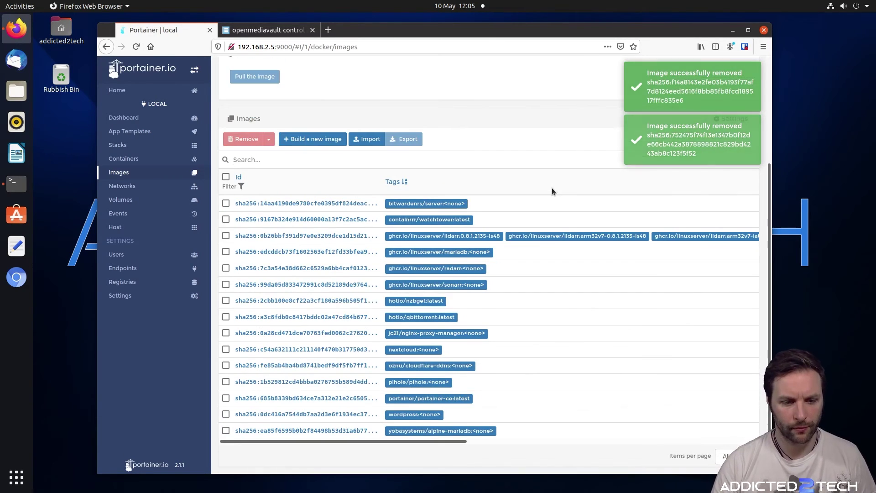
scroll(552, 188, up, 3)
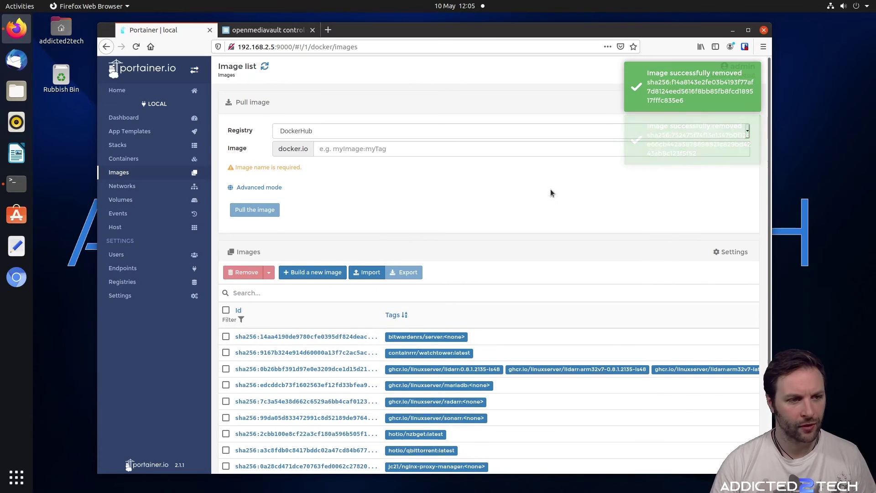
click(16, 183)
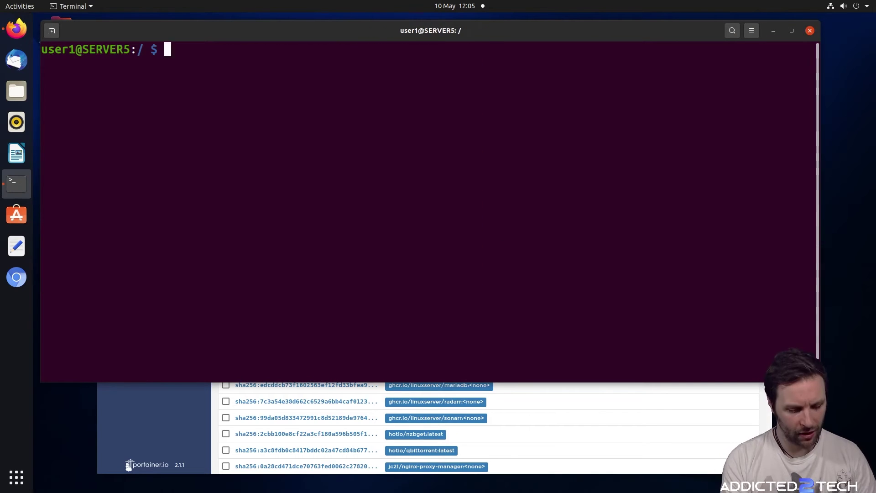
Rerun the df -h disk-usage report from the home directory
text(cd ~)
key(Up)
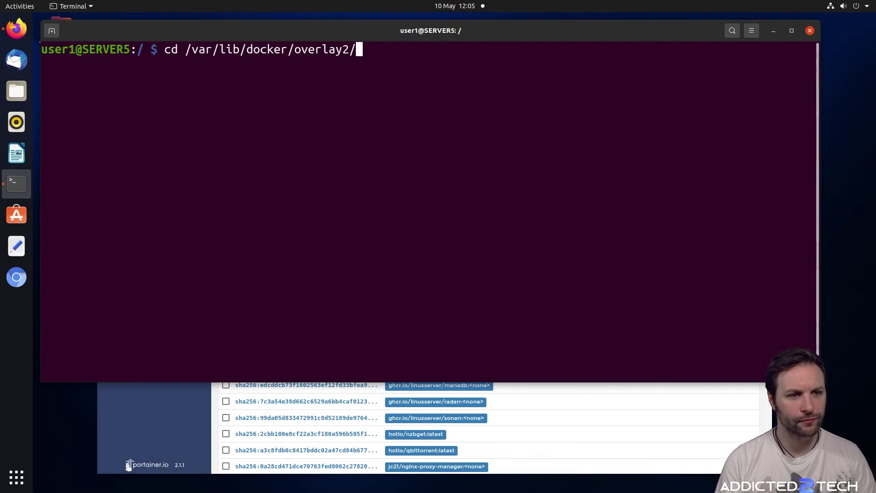
key(Up)
key(Return)
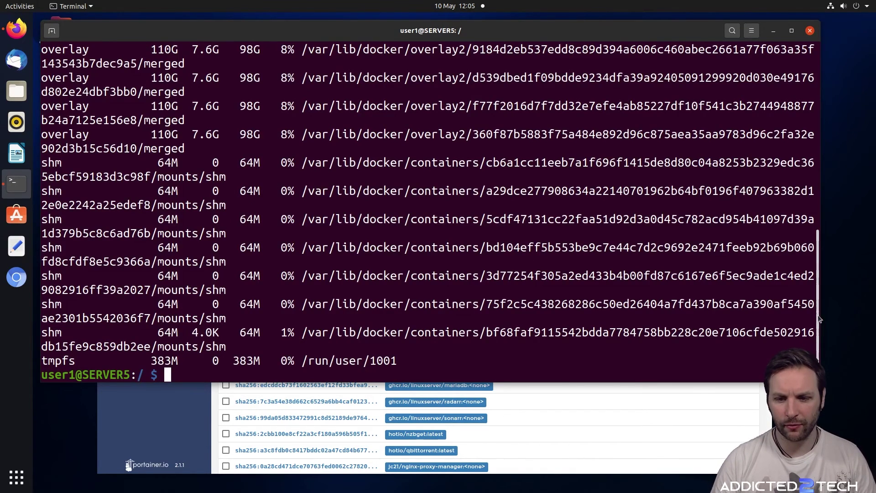
Check that /dev/root shows 98G available, then minimize the terminal
drag(817, 320, 797, 83)
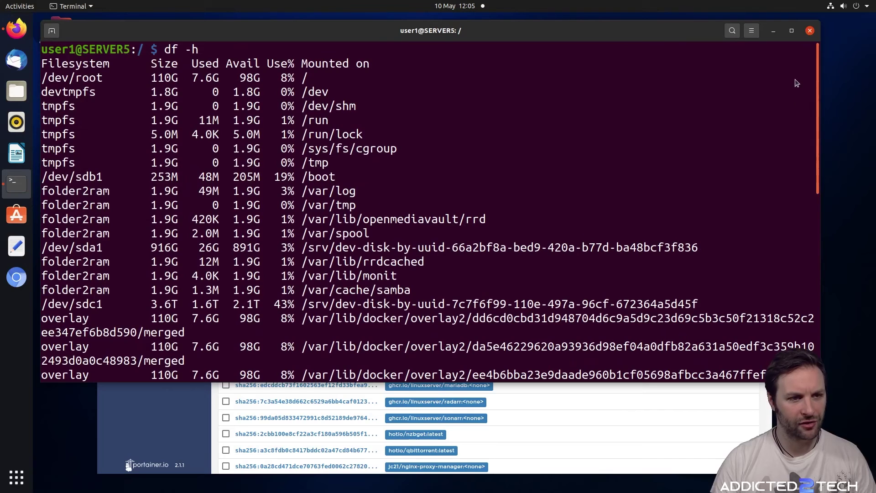
drag(239, 78, 297, 81)
click(277, 81)
click(280, 83)
drag(239, 79, 267, 78)
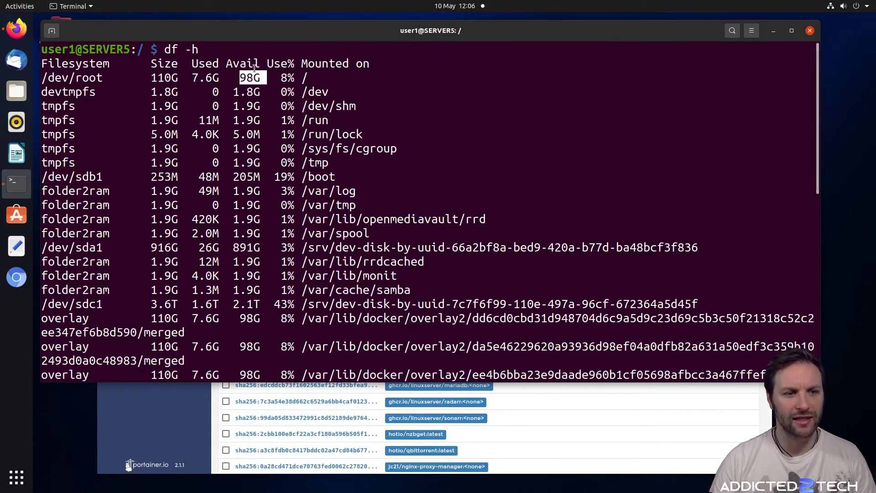
click(300, 86)
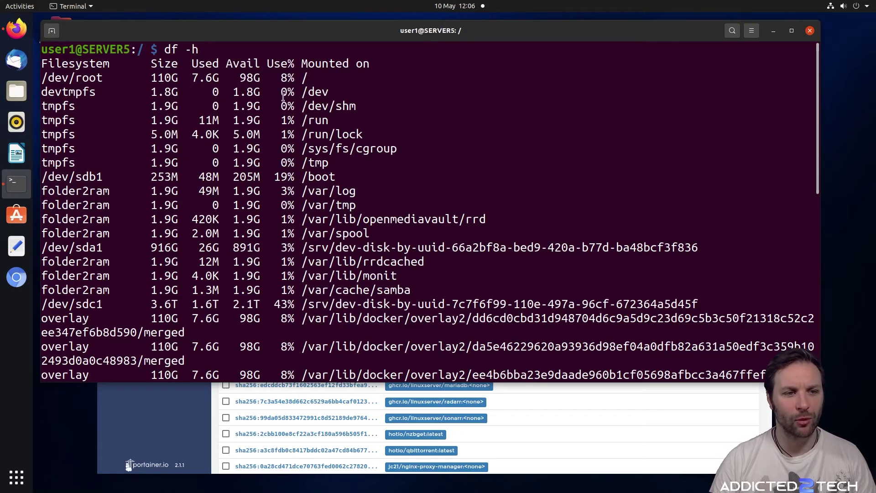
click(775, 31)
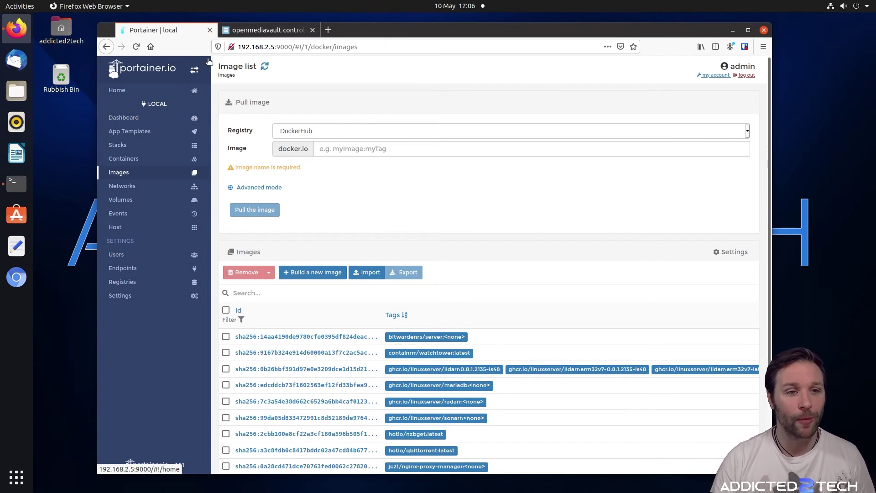
Reload the openmediavault login, replace the autofilled password with the correct one, and save it
click(265, 30)
click(137, 46)
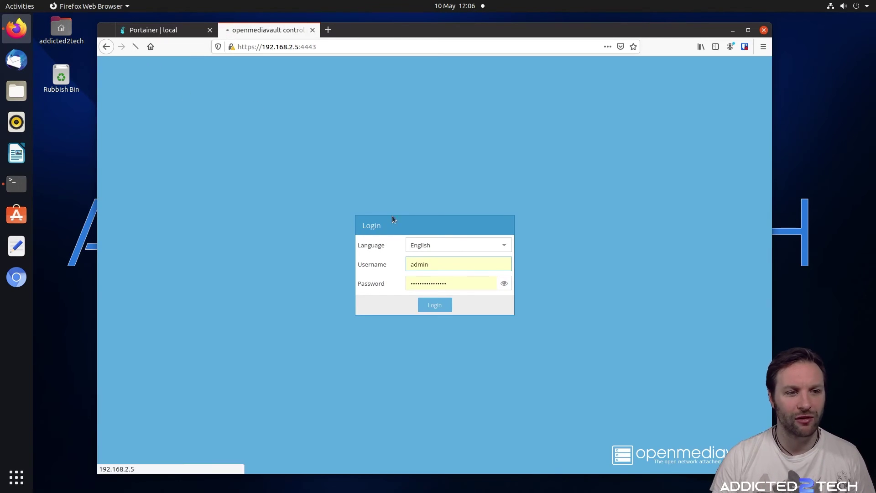
double_click(499, 277)
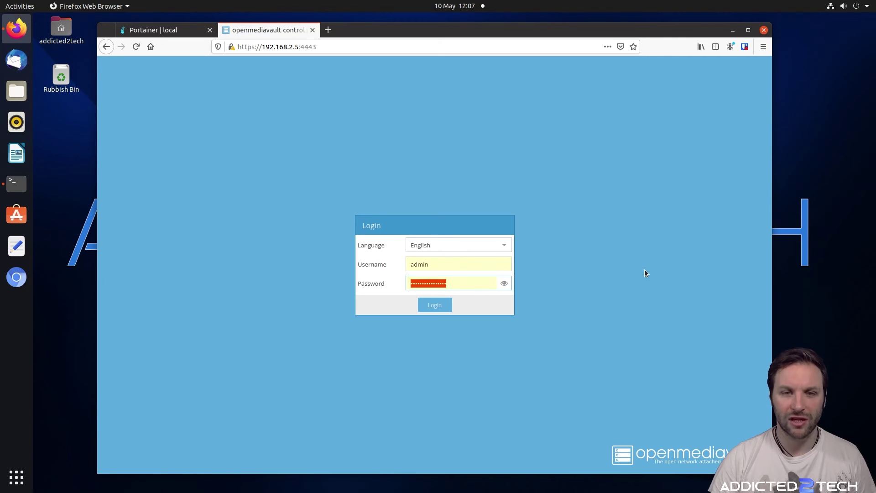
key(BackSpace)
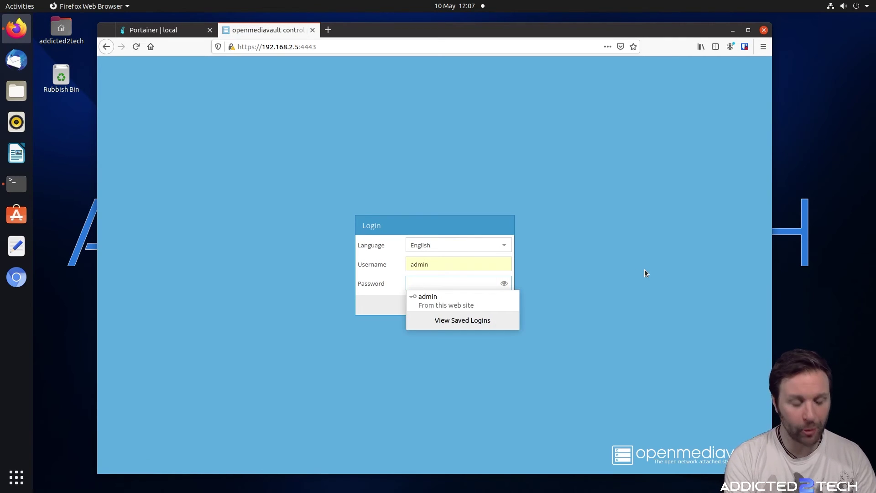
text(open)
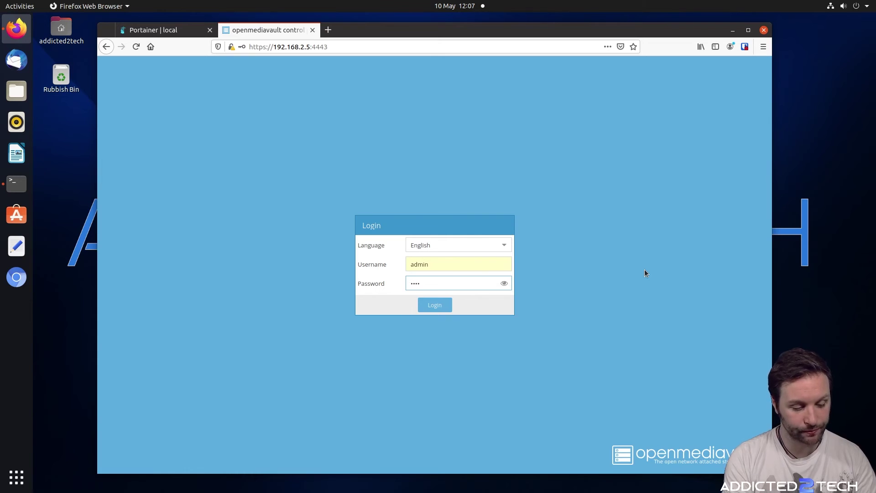
text(mediava)
key(Return)
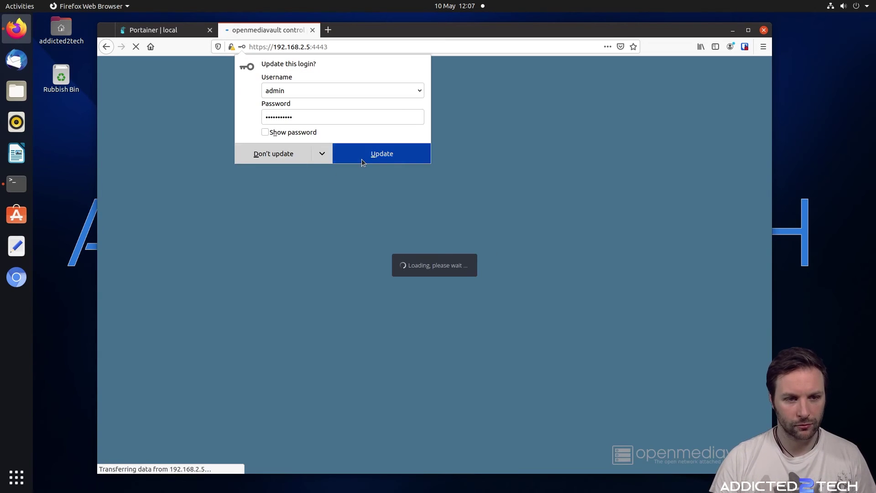
click(362, 159)
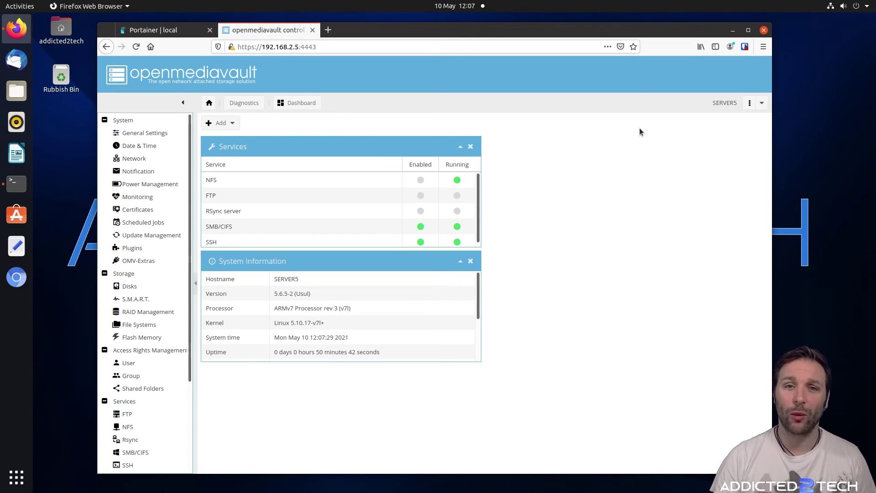